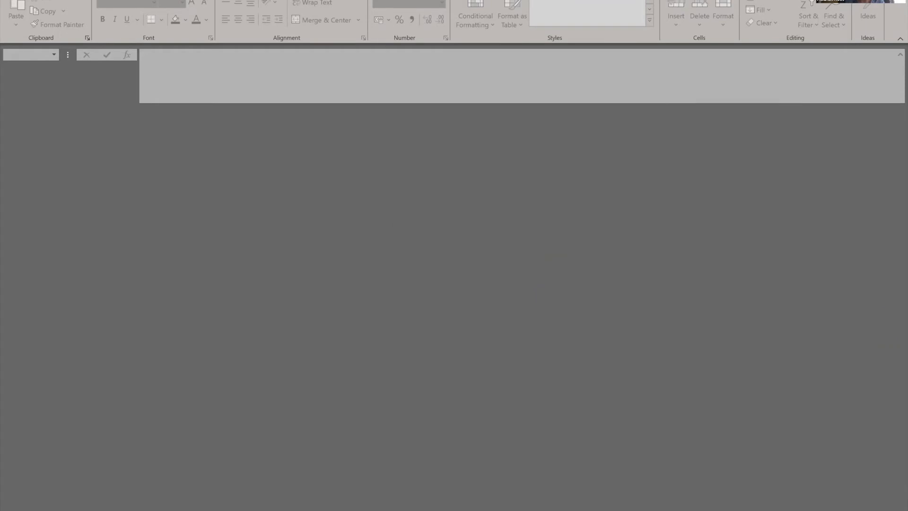
Step: Open the pinned World Bank GDP workbook (API_NY.GDP.MKTP.CD_DS2) in Excel and look through its country rows
right_click(480, 510)
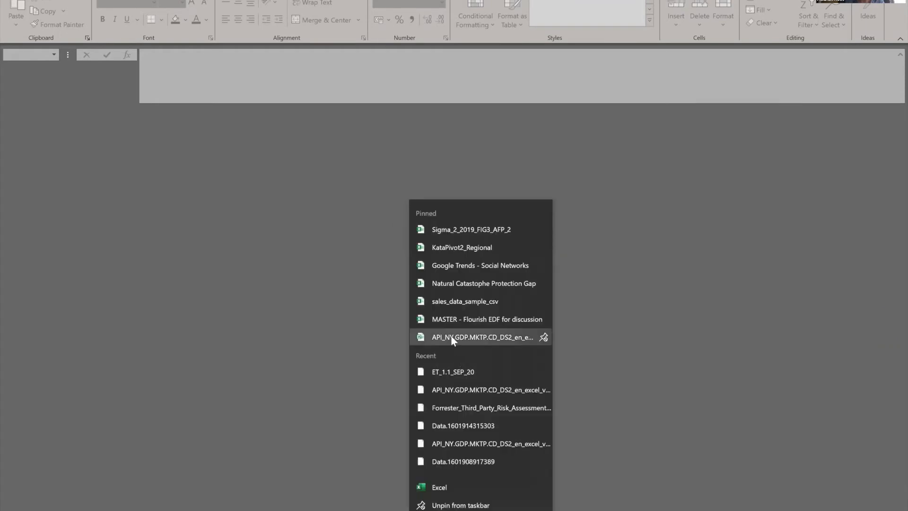
click(453, 338)
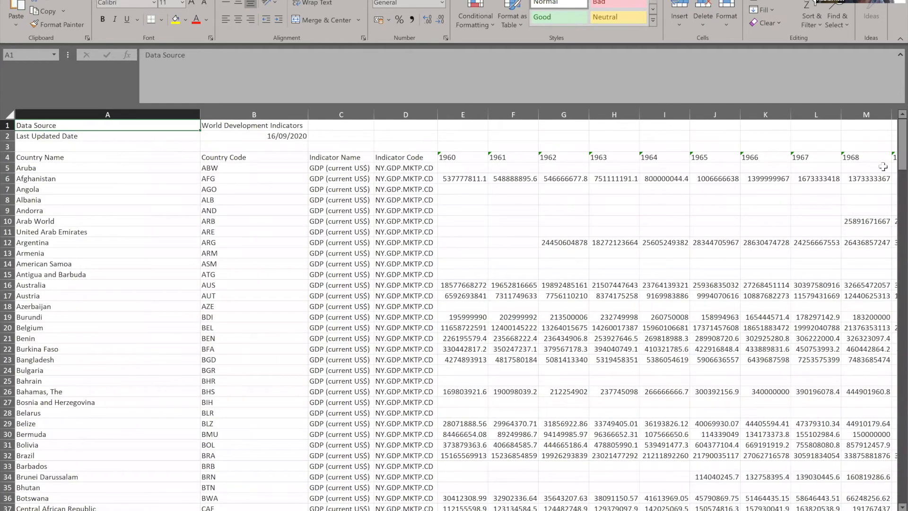
drag(903, 146, 902, 447)
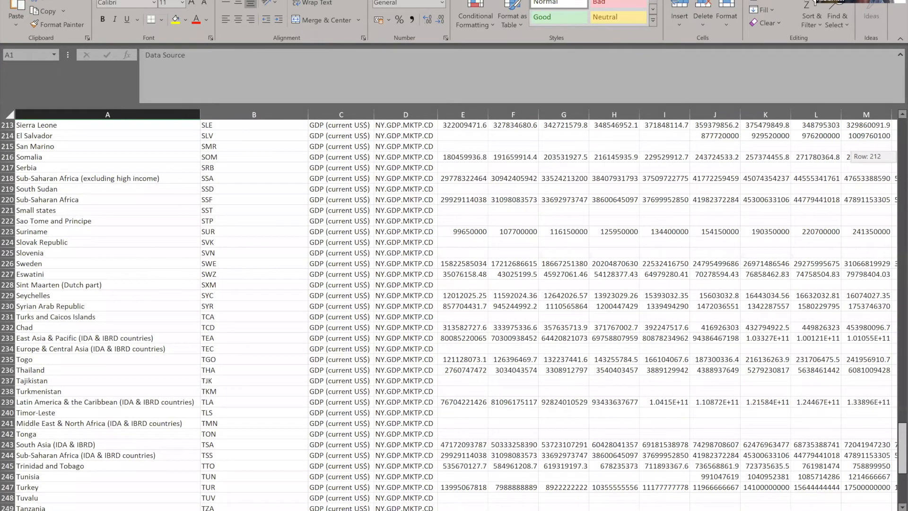
drag(902, 447, 902, 145)
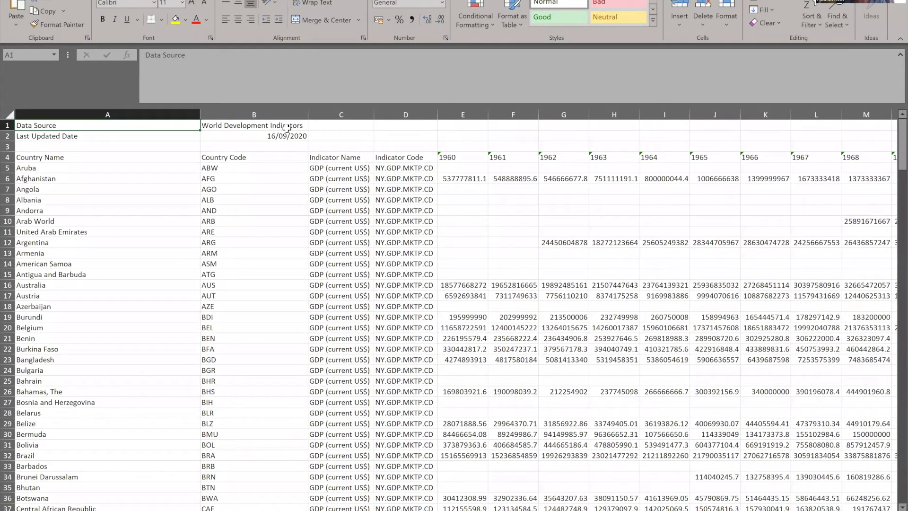
Step: Delete columns B to D containing the country code, indicator name and indicator code
drag(232, 115, 428, 115)
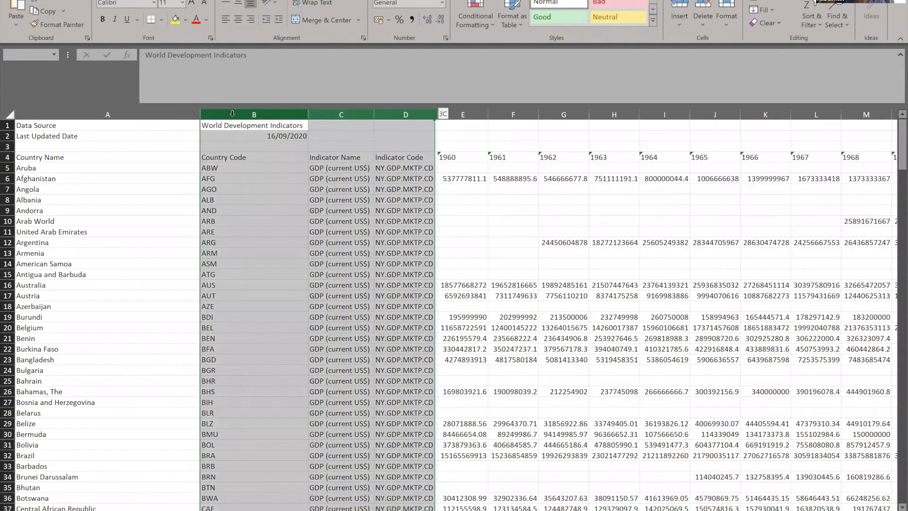
right_click(344, 115)
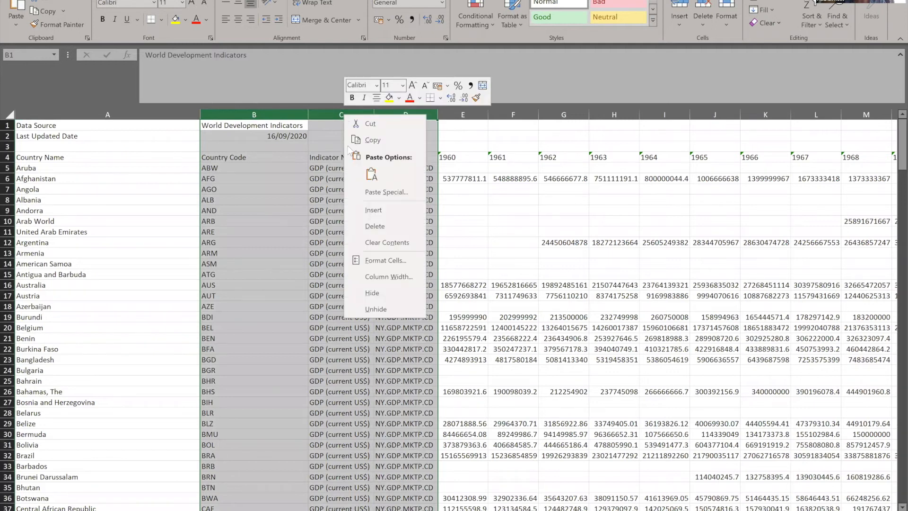
click(370, 225)
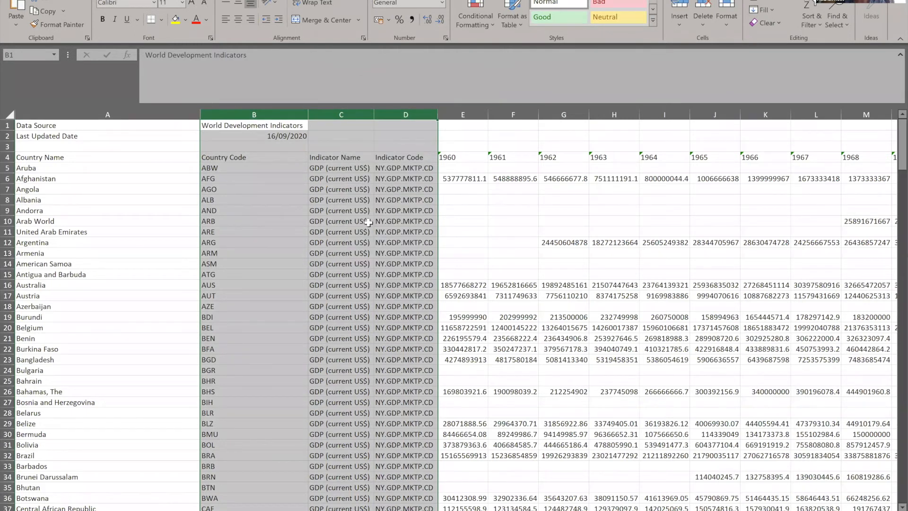
Step: Select the whole GDP table from the Country Name header in A4 to its last cell
click(6, 125)
click(37, 158)
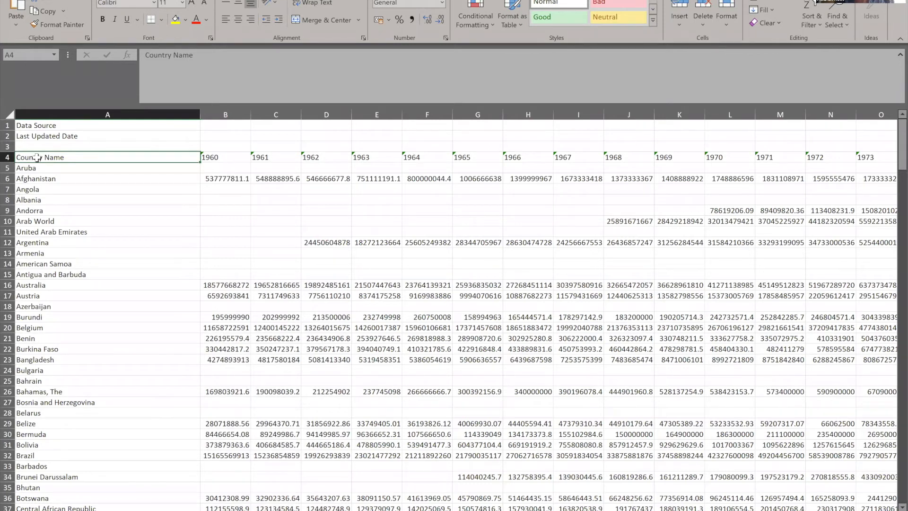
key(ctrl+shift+End)
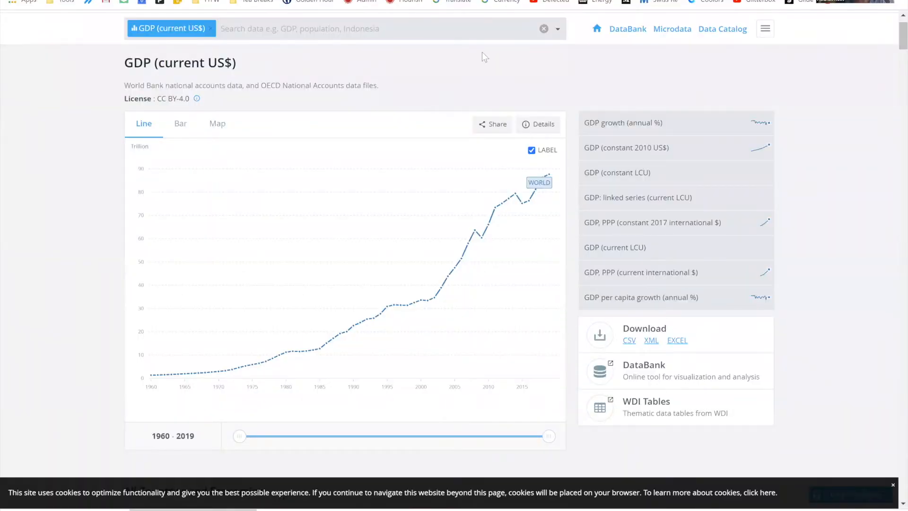
Step: Switch to the browser, open the Flourish app in a new tab and start a new visualisation
key(ctrl+t)
text(app)
click(289, 4)
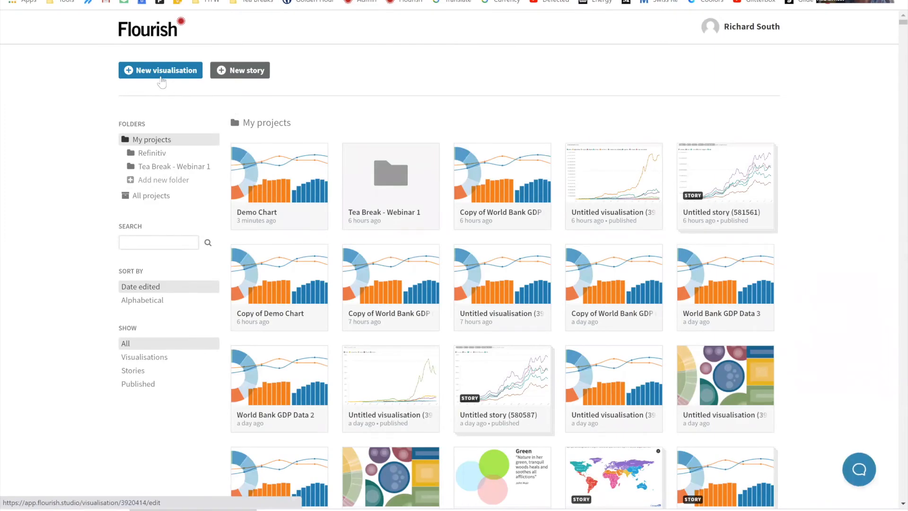
click(331, 271)
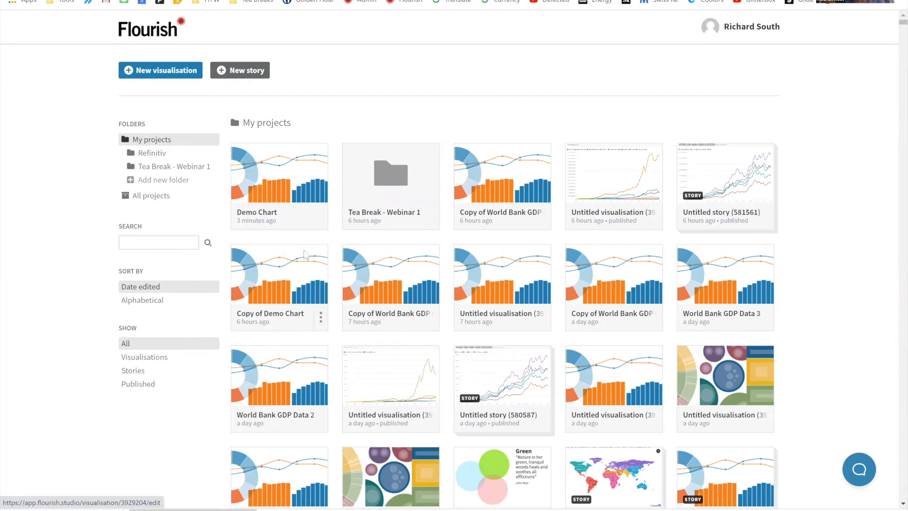
Step: Review the Hands-on example slide and return to the Flourish template gallery
key(alt+Tab)
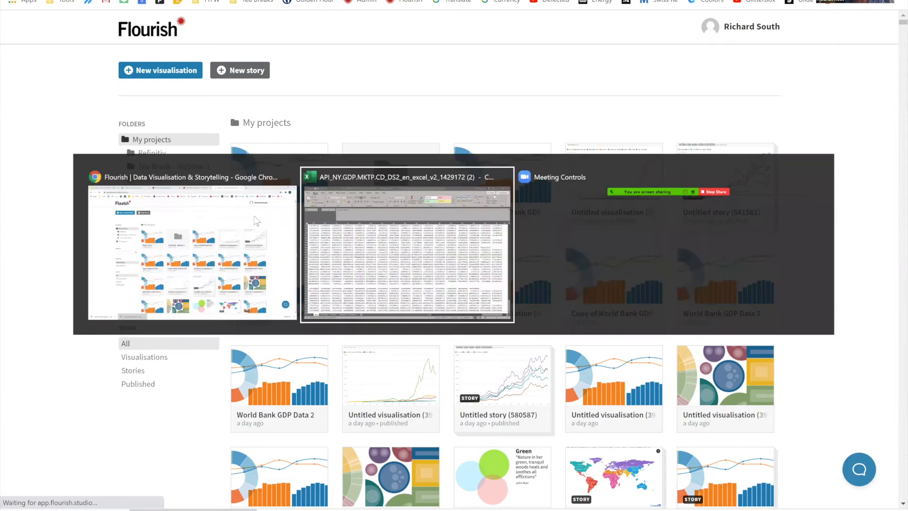
click(197, 202)
click(95, 1)
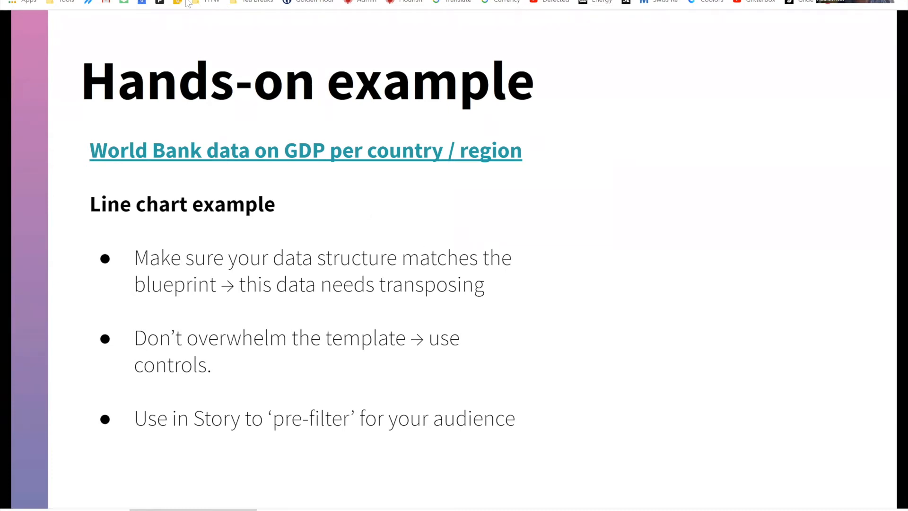
click(186, 3)
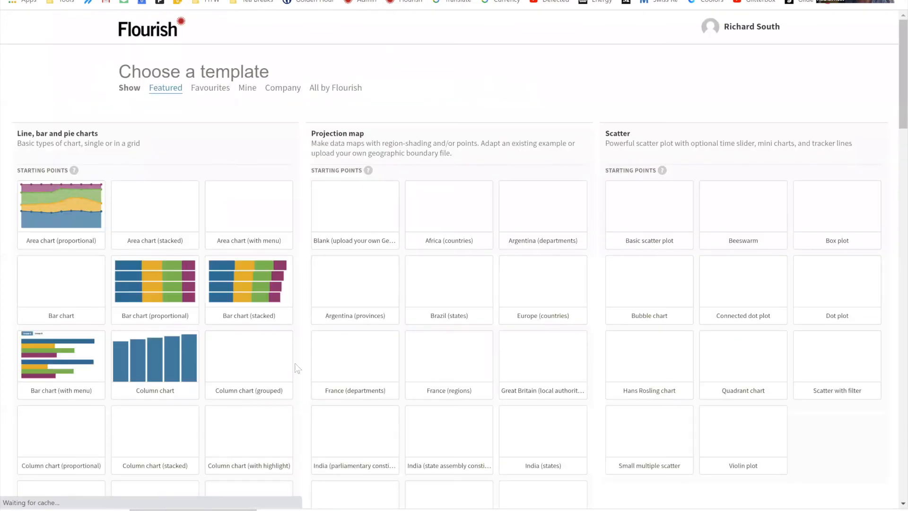
Step: Create the visualisation from the Line chart starting point and open its data sheet
click(268, 305)
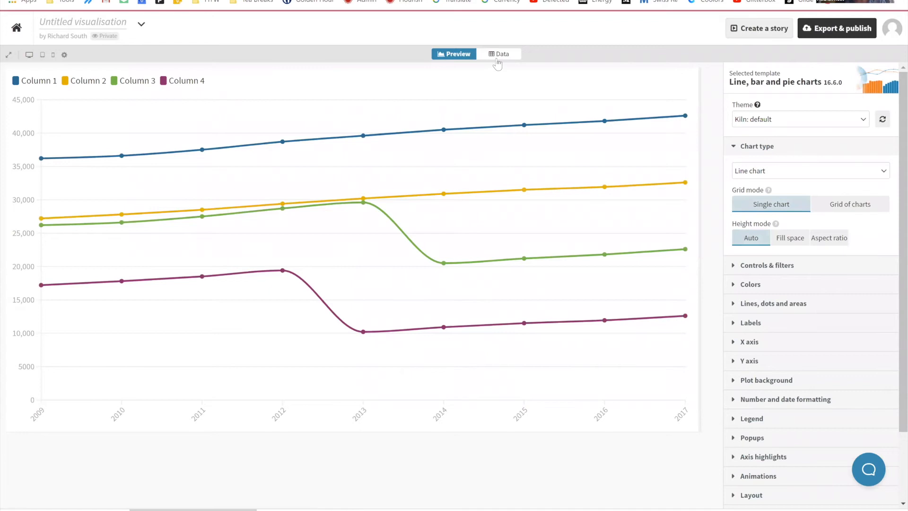
click(498, 55)
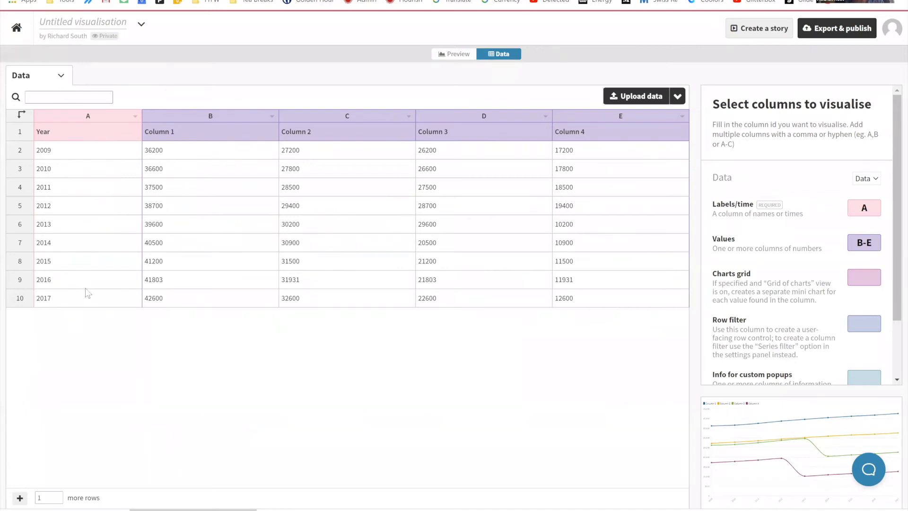
Step: Copy the selected GDP table in Excel, clear the sample data in Flourish and try to paste the table at cell A1
key(alt+Tab)
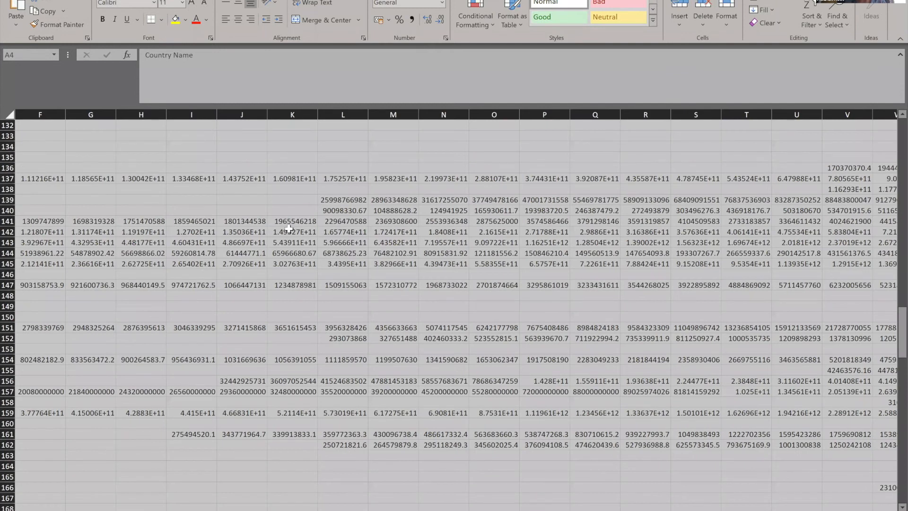
scroll(289, 229, up, 20)
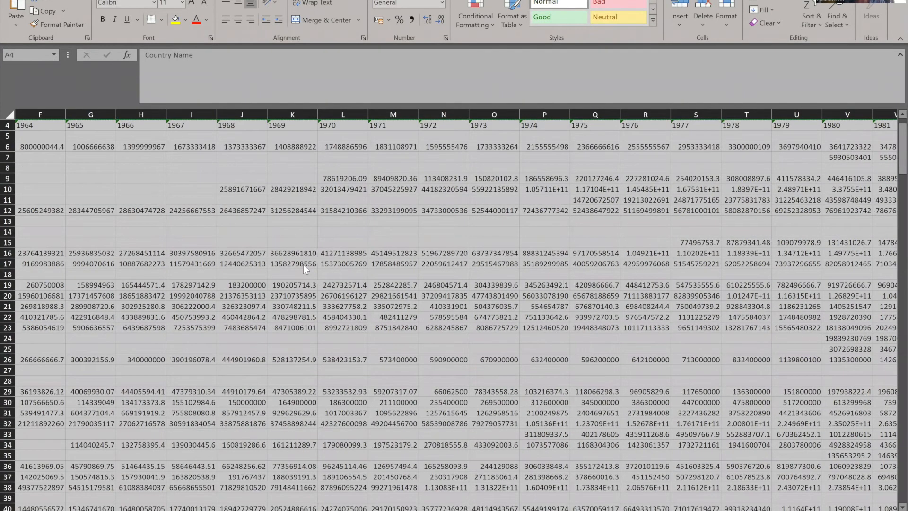
scroll(303, 265, left, 5)
key(alt+Tab)
key(Delete)
key(ctrl+v)
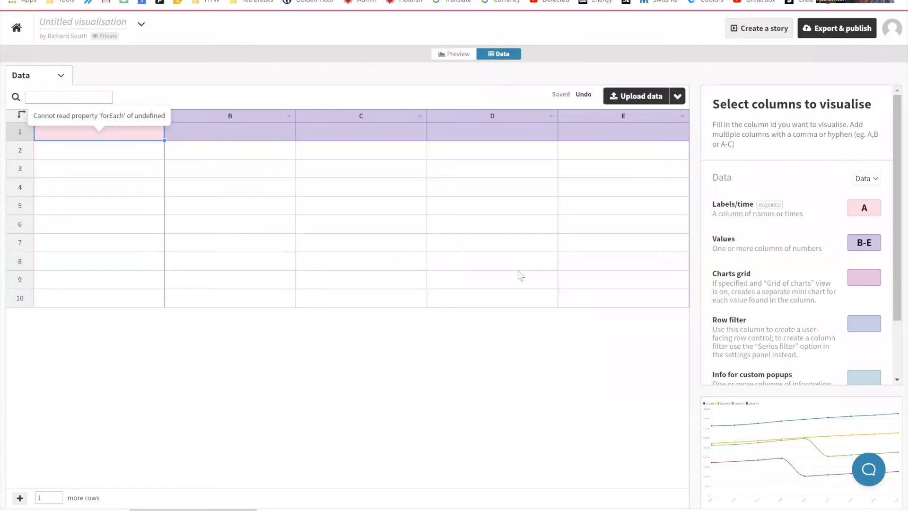
Step: Clear the column range assigned to Values
click(866, 243)
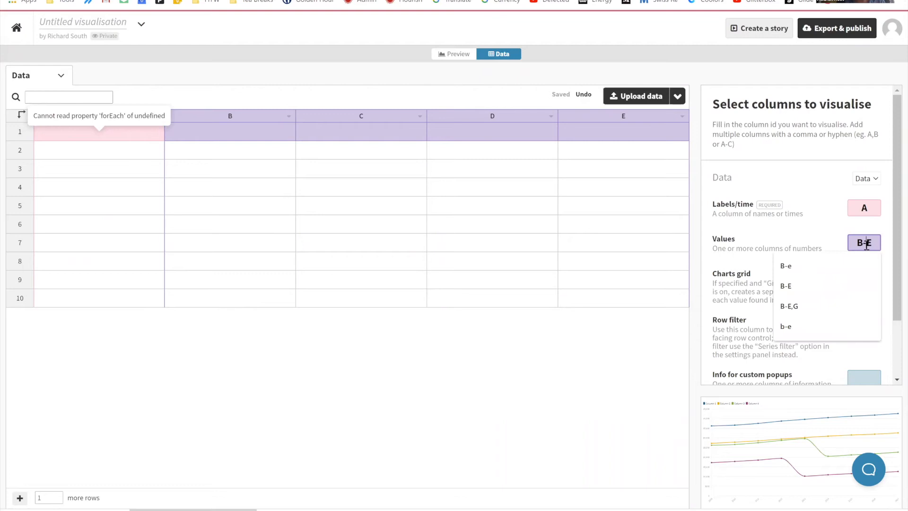
triple_click(866, 244)
key(BackSpace)
click(497, 407)
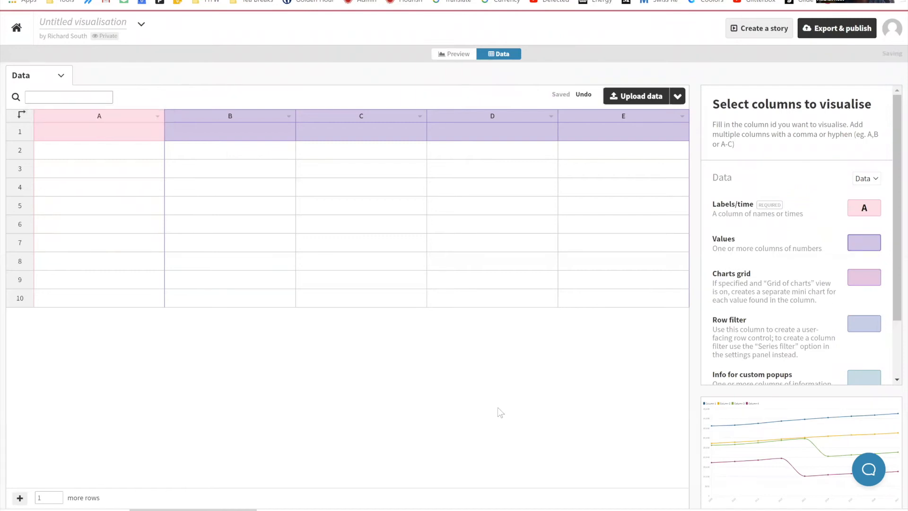
Step: Paste the copied GDP table into the data sheet starting at cell A1
click(130, 138)
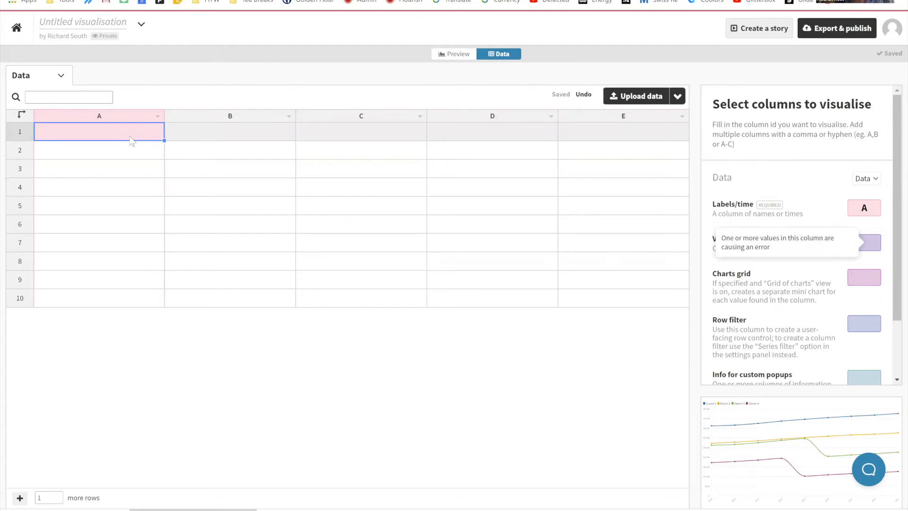
key(ctrl+v)
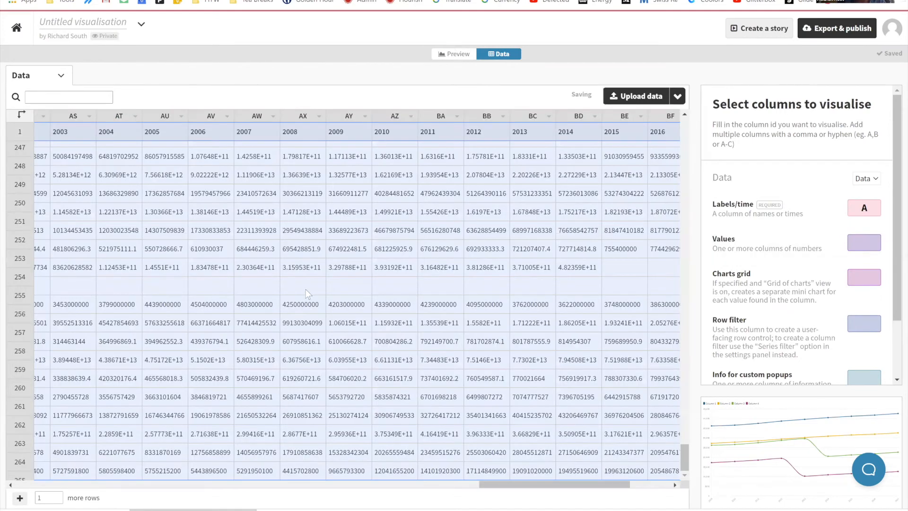
click(195, 484)
drag(186, 486, 76, 487)
scroll(66, 181, up, 10)
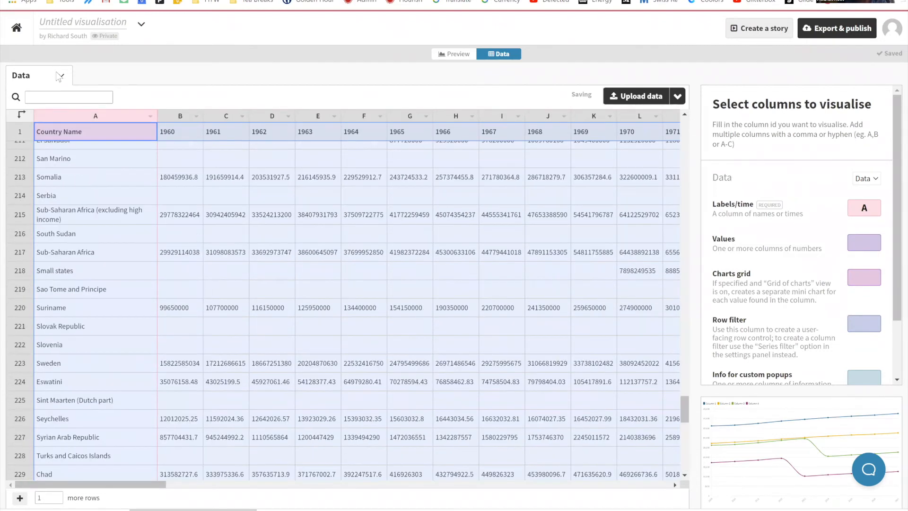
scroll(21, 118, up, 15)
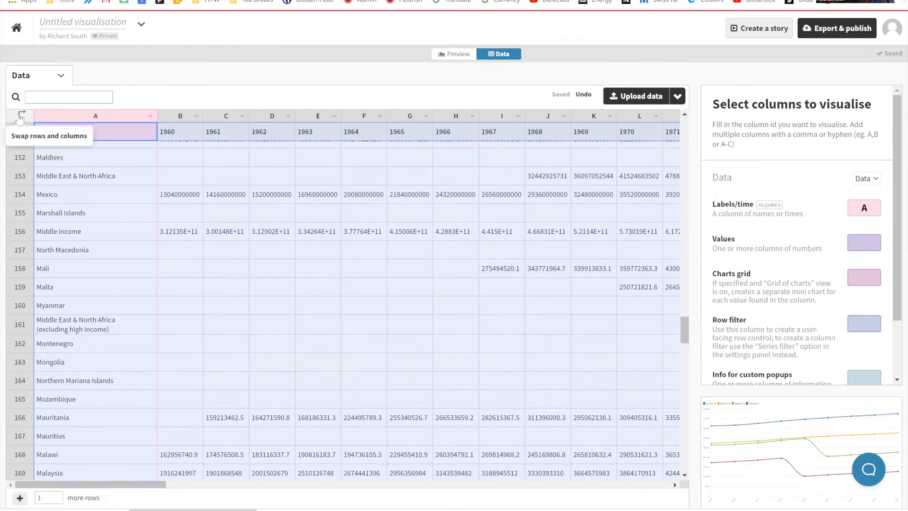
Step: Swap the data sheet's rows and columns and swap them back to countries in rows
click(20, 118)
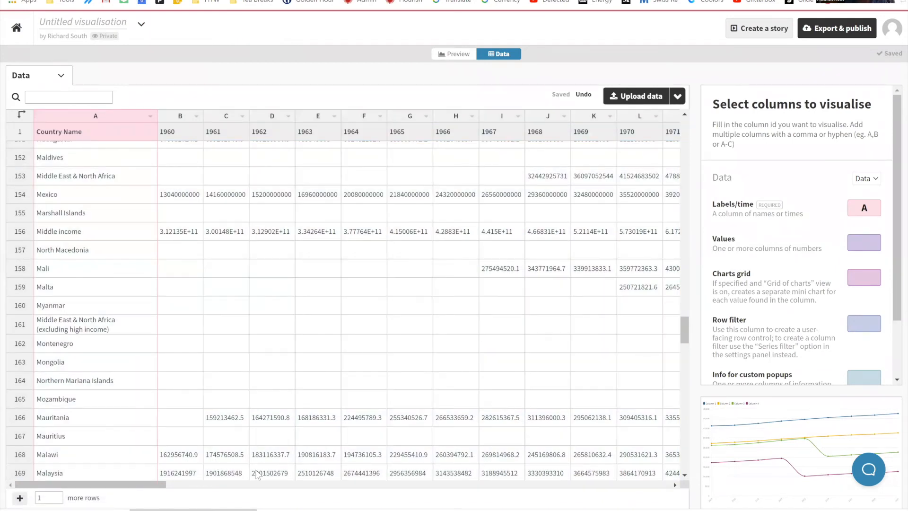
drag(685, 333, 675, 112)
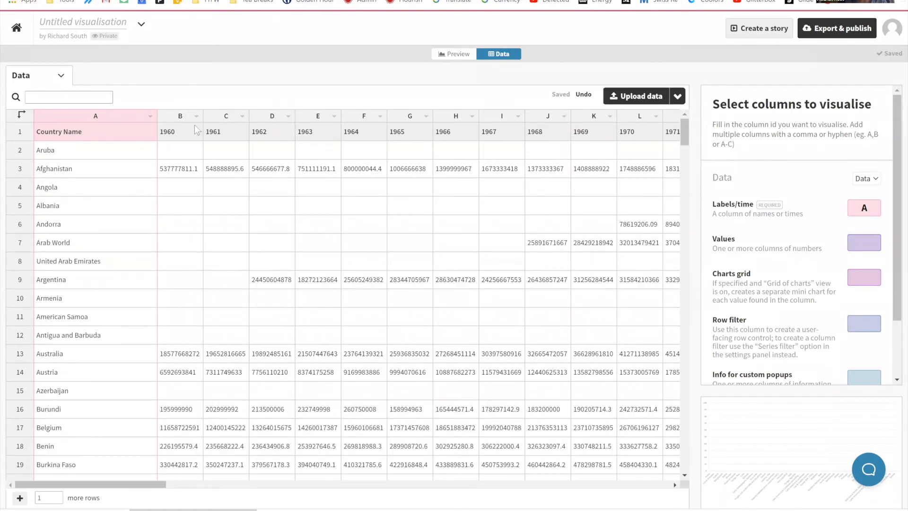
click(22, 115)
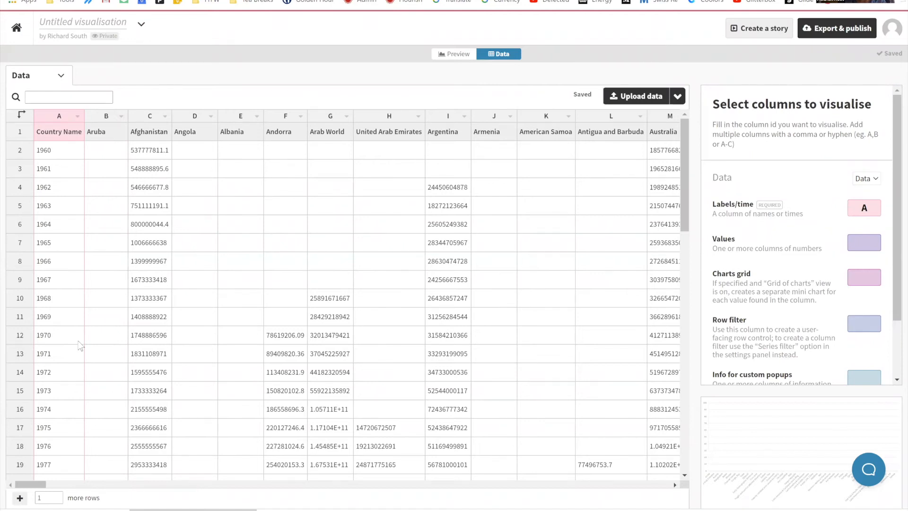
click(22, 116)
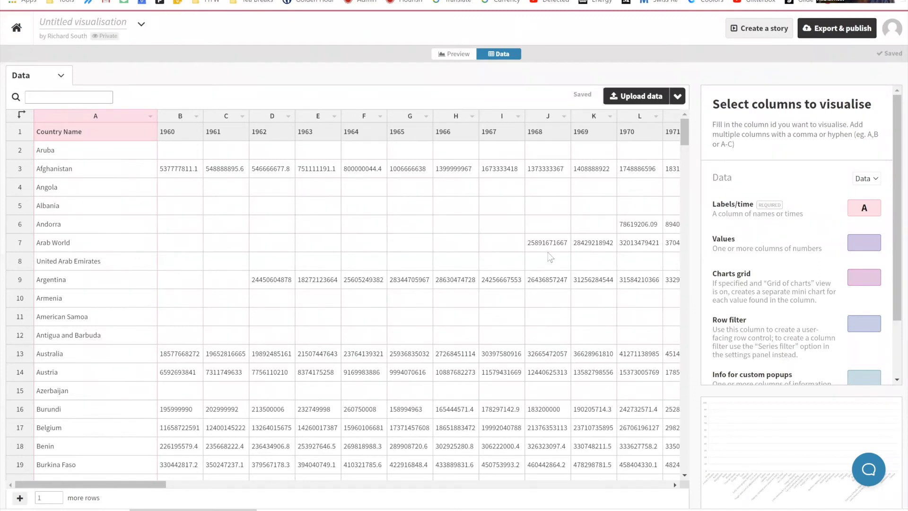
Step: In the chart's controls and filters, set the series filter to Multi select and the maximum series to show to 10
click(453, 54)
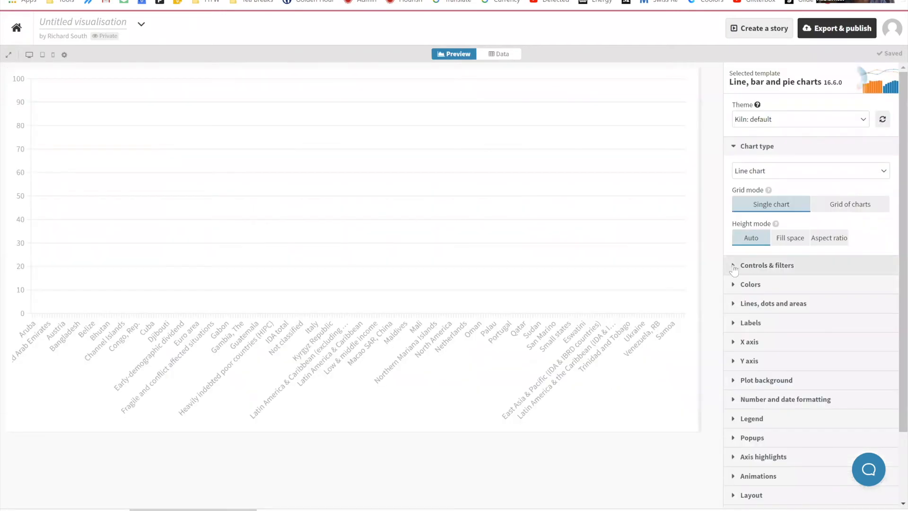
click(738, 264)
click(874, 492)
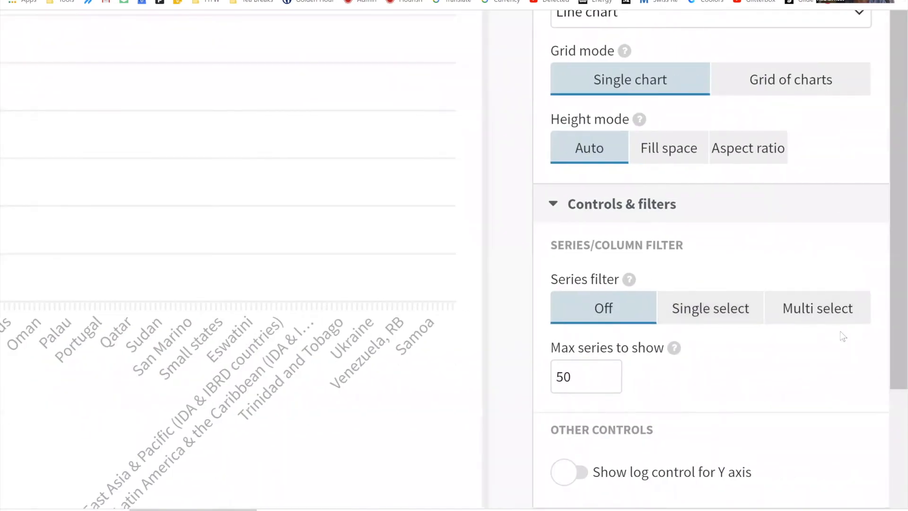
click(834, 317)
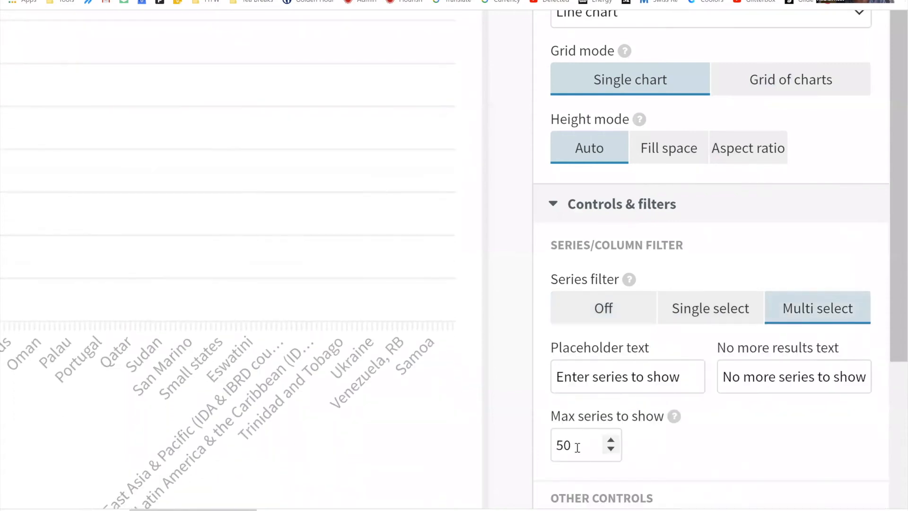
double_click(578, 447)
text(10)
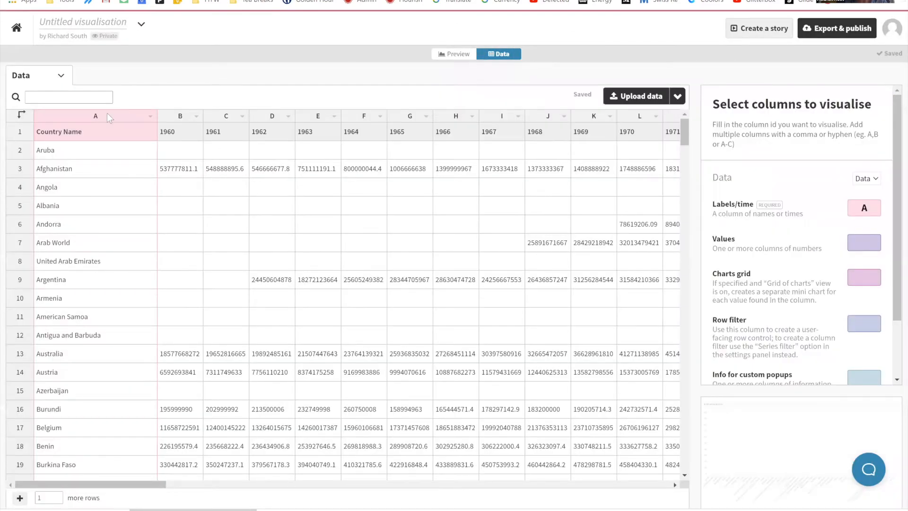
Step: Transpose the data sheet so countries become columns, assign columns B-JE to Values, and preview the chart
click(21, 115)
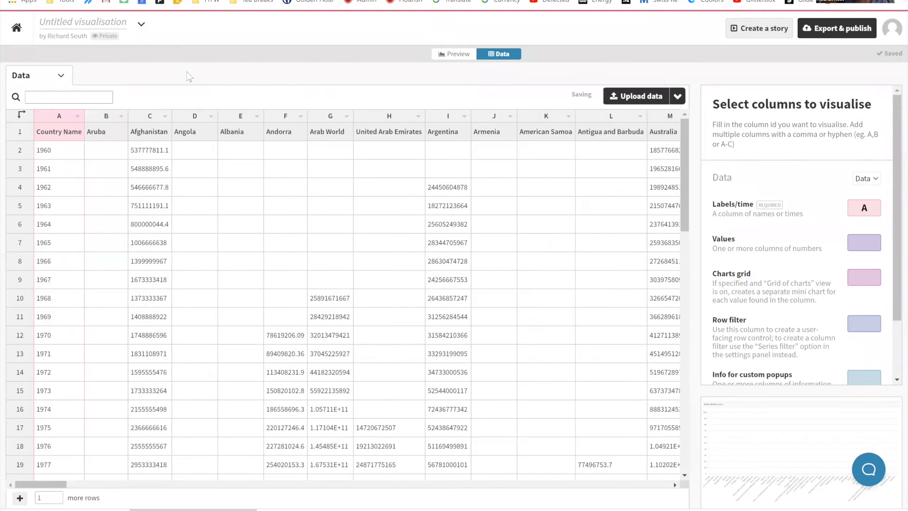
click(876, 246)
text(B-)
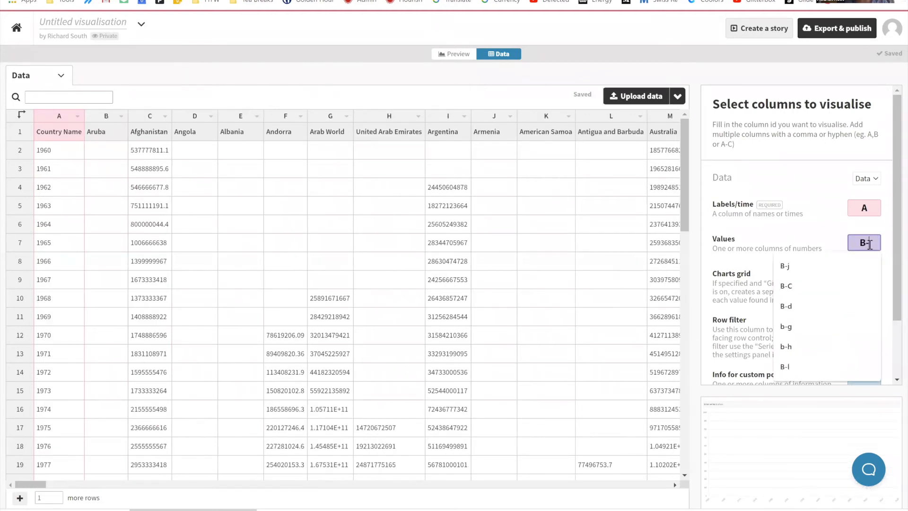
click(821, 229)
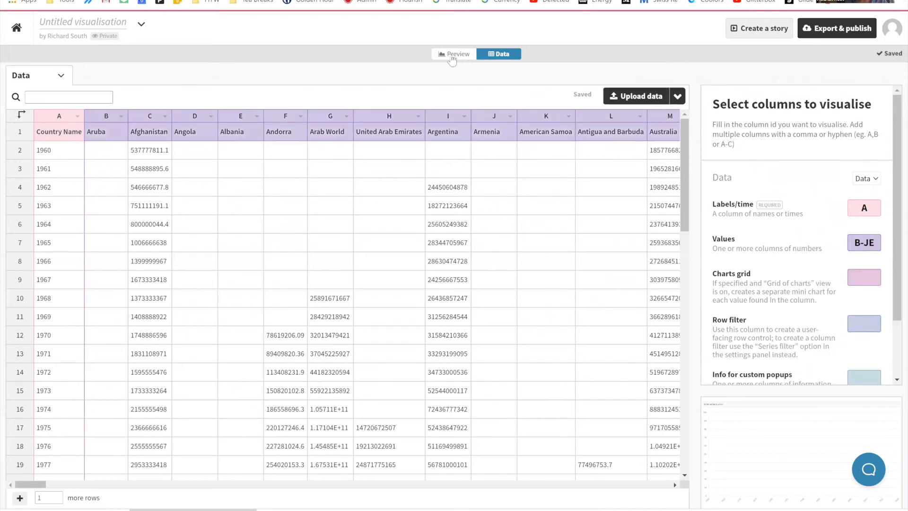
click(446, 54)
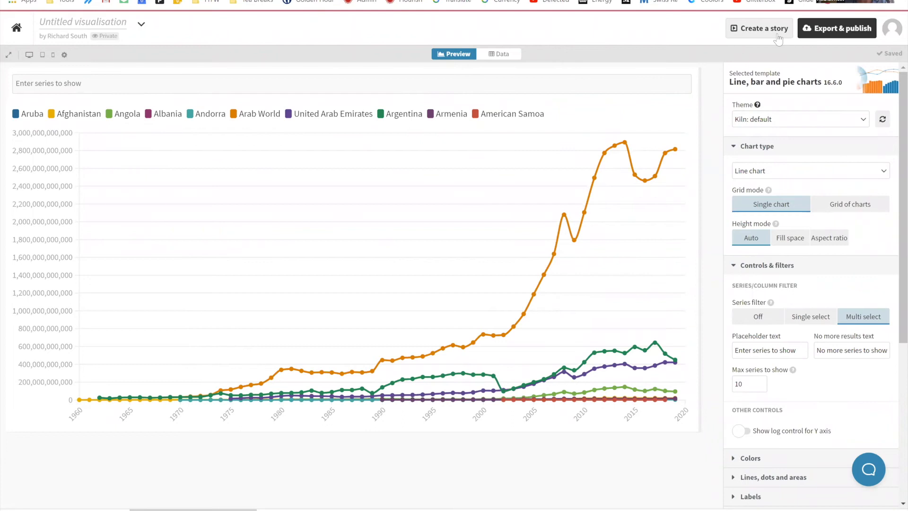
Step: Publish the line chart for sharing and embedding and open its public page
click(818, 32)
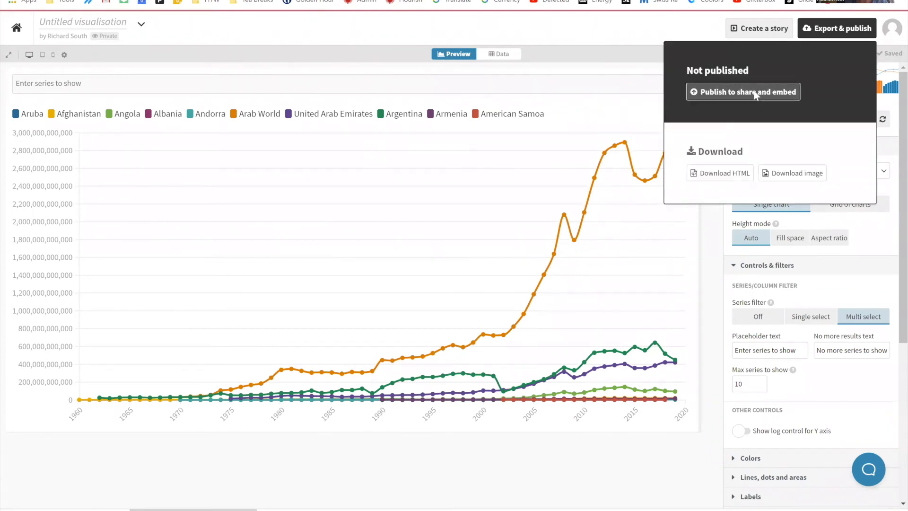
click(751, 93)
click(411, 297)
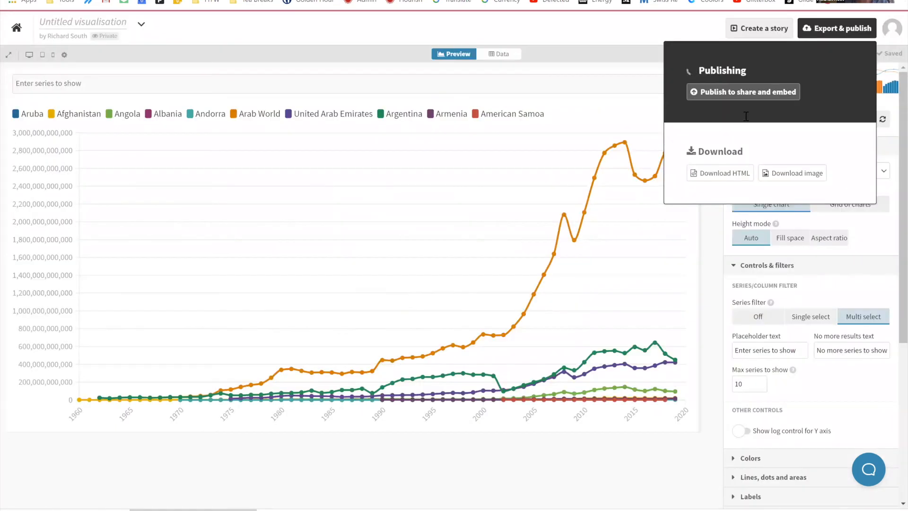
click(741, 93)
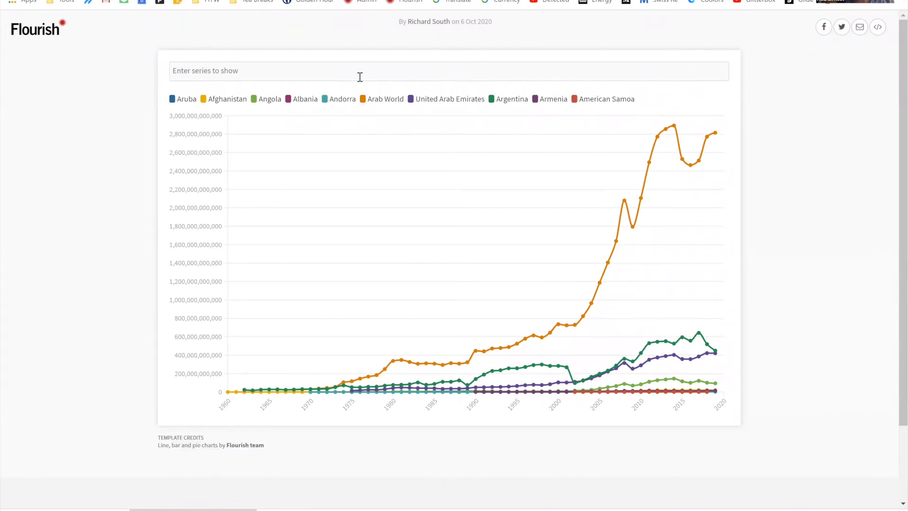
Step: Filter the published chart to the series Germany, Italy and France
click(360, 77)
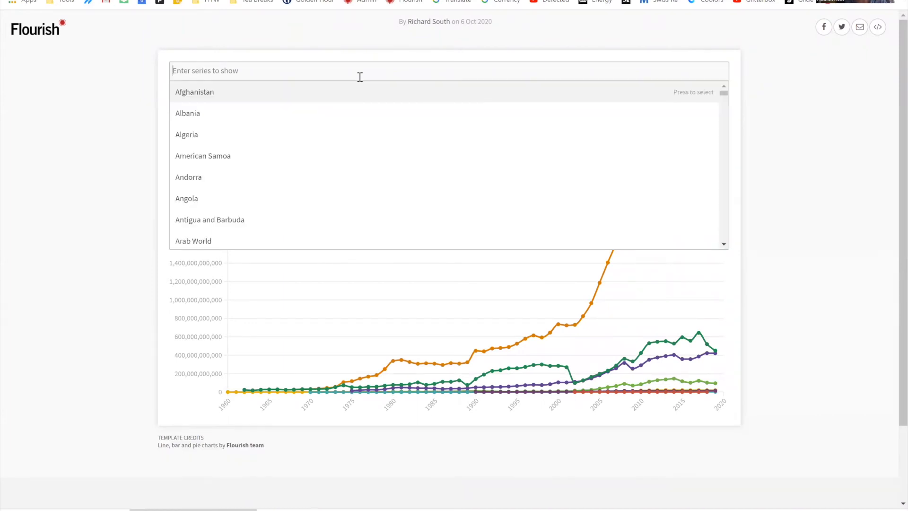
text(germa)
key(Return)
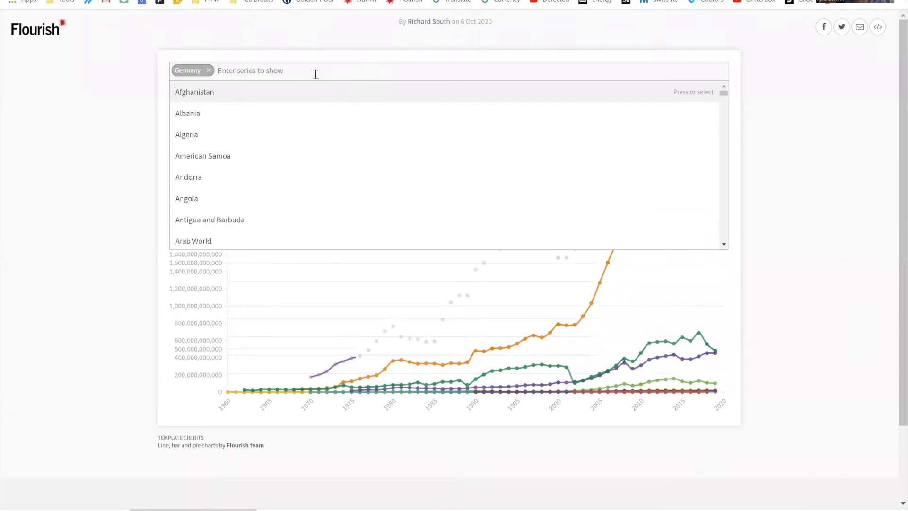
text(ital)
click(307, 92)
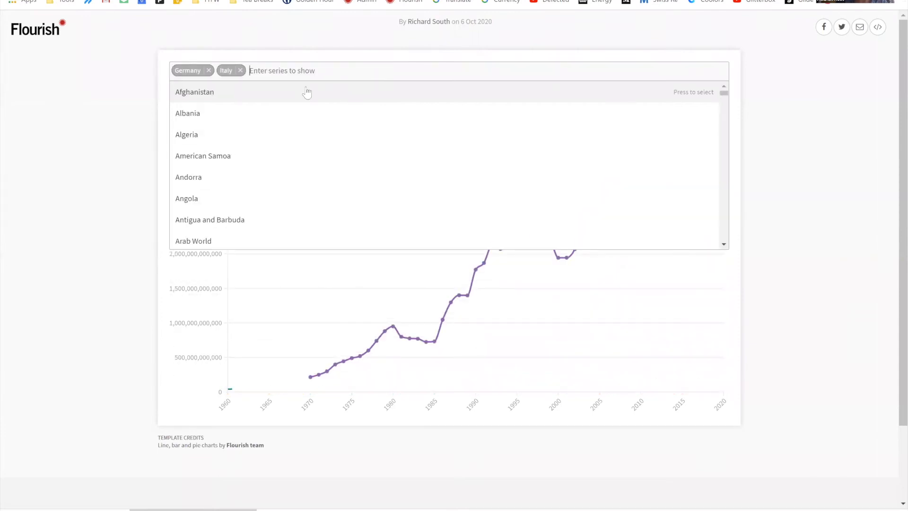
text(fra)
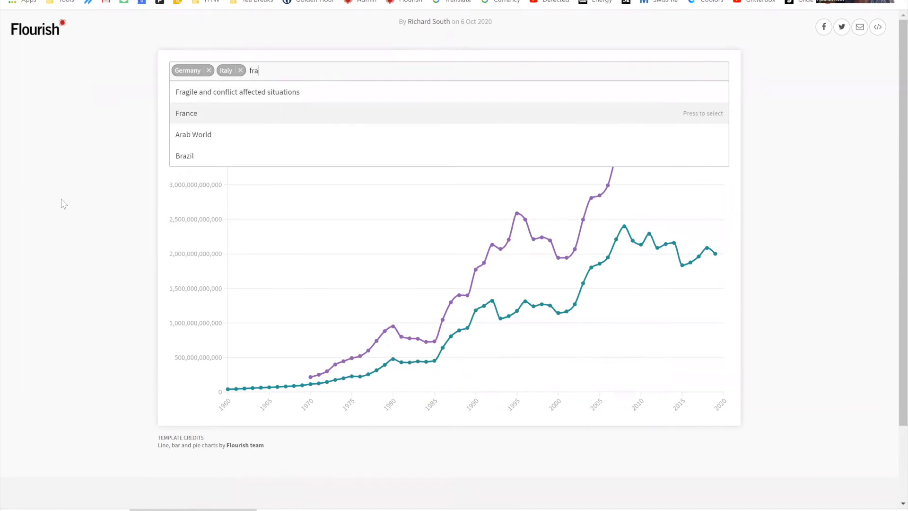
key(Return)
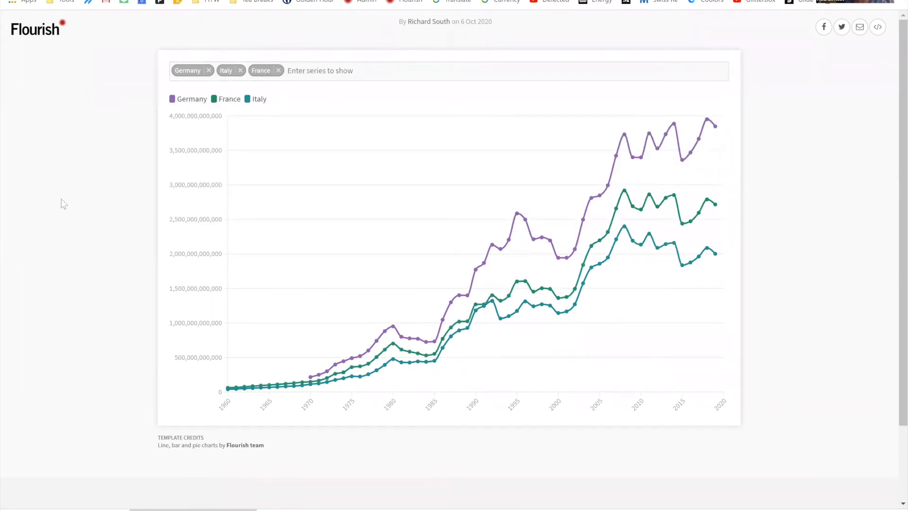
Step: Remove France, Italy and Germany from the published chart's series filter
click(279, 70)
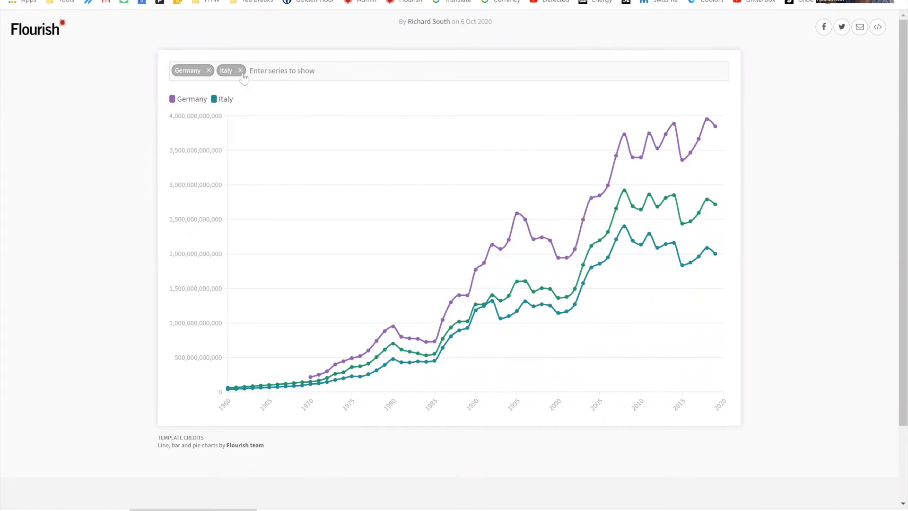
click(240, 70)
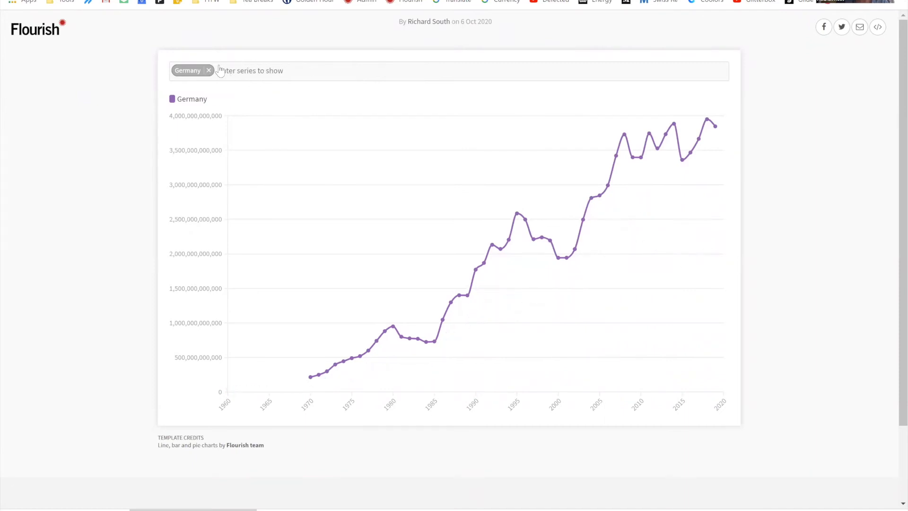
click(208, 70)
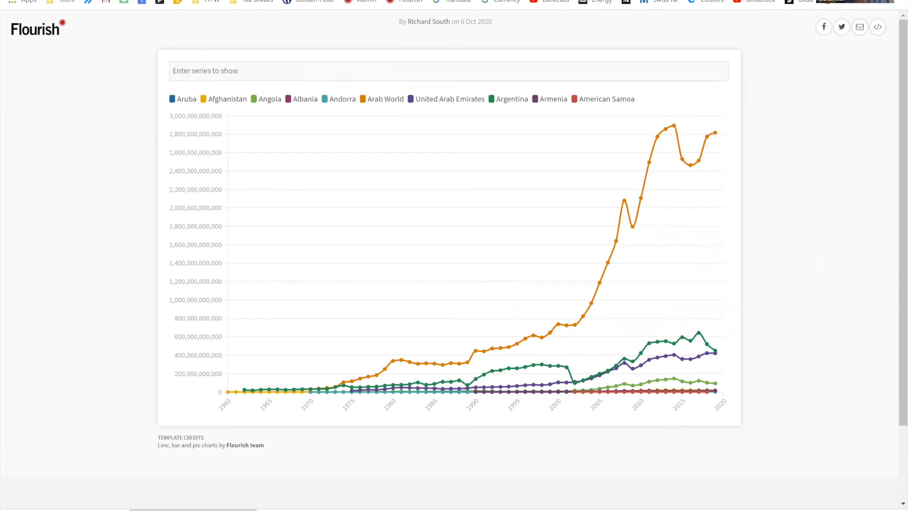
Step: Return to the chart editor, create a story from this visualisation and set the story's navigation style to None
mouse_move(556, 316)
mouse_move(716, 391)
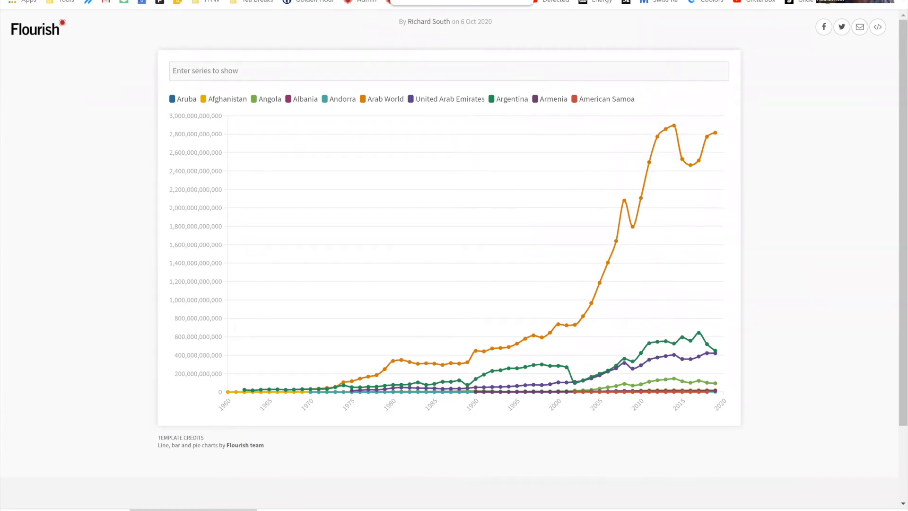
click(621, 1)
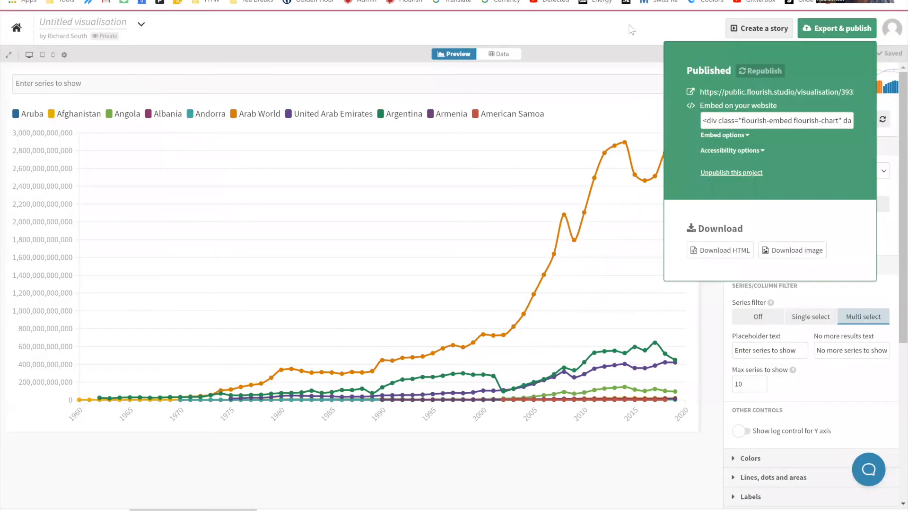
click(630, 29)
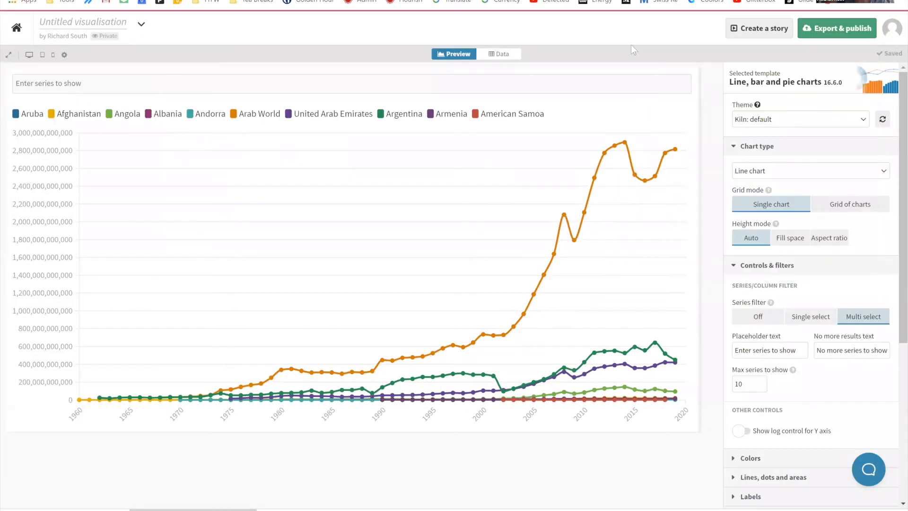
click(748, 35)
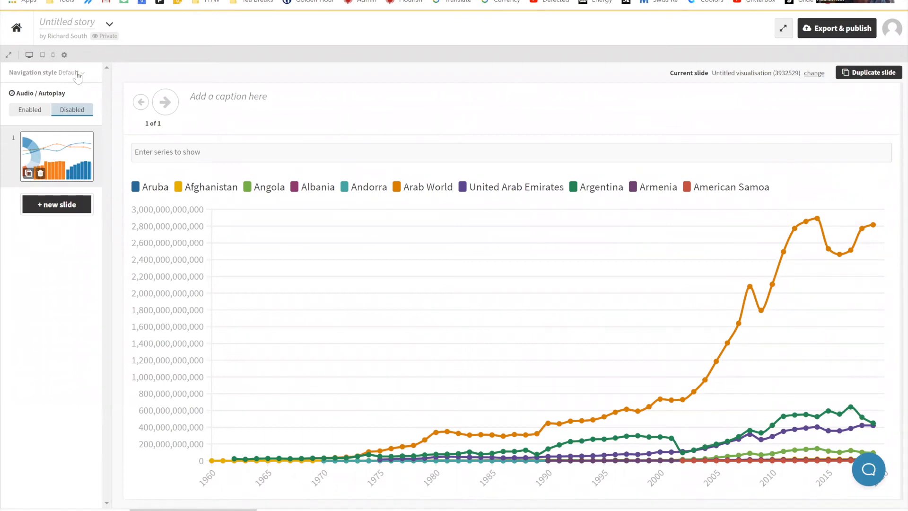
click(75, 73)
click(66, 136)
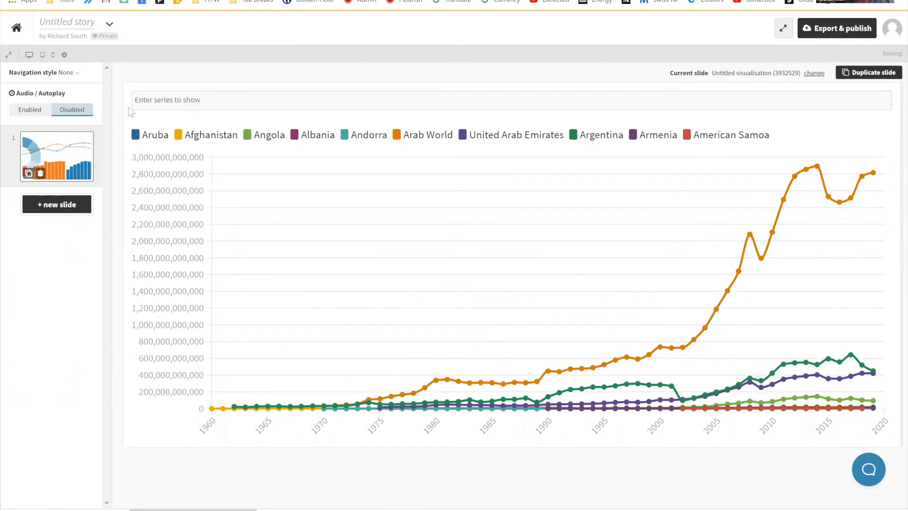
Step: Pre-filter the story slide's chart to the series Germany, Spain, France, Italy and United Kingdom
click(177, 98)
text(germ)
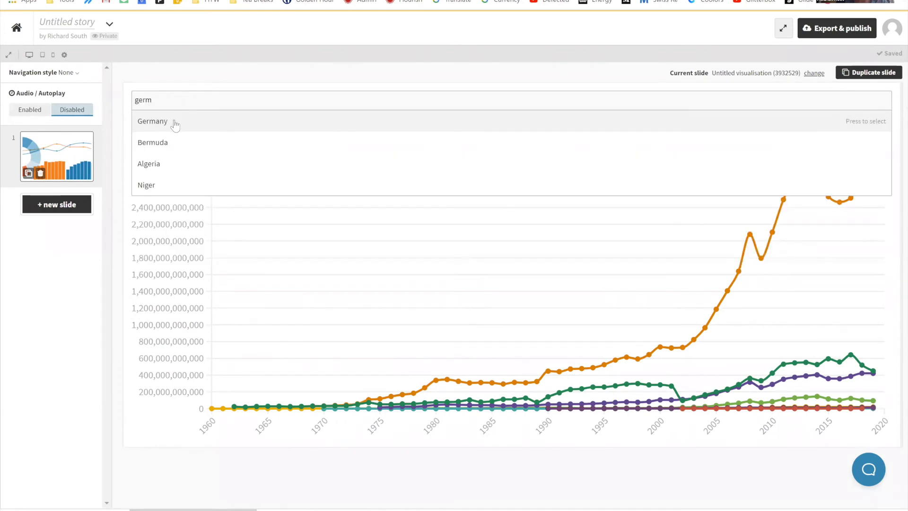
click(175, 122)
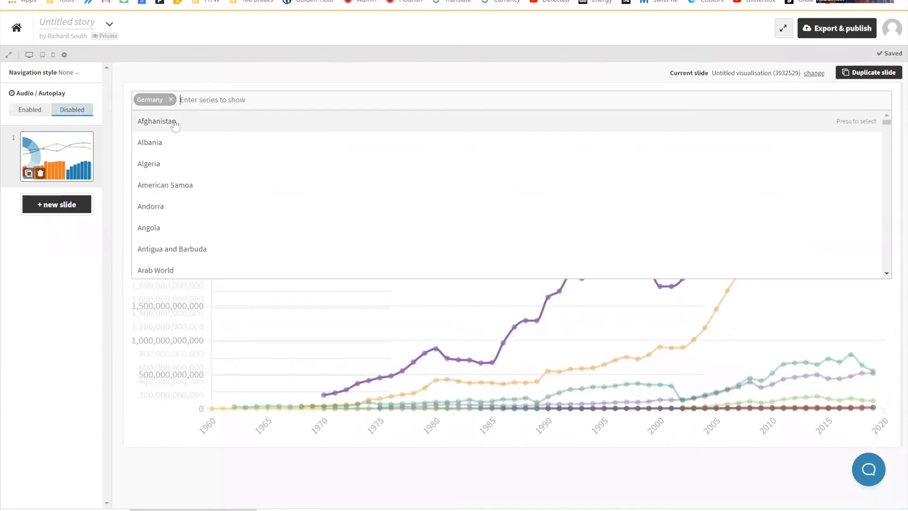
text(spain)
click(174, 122)
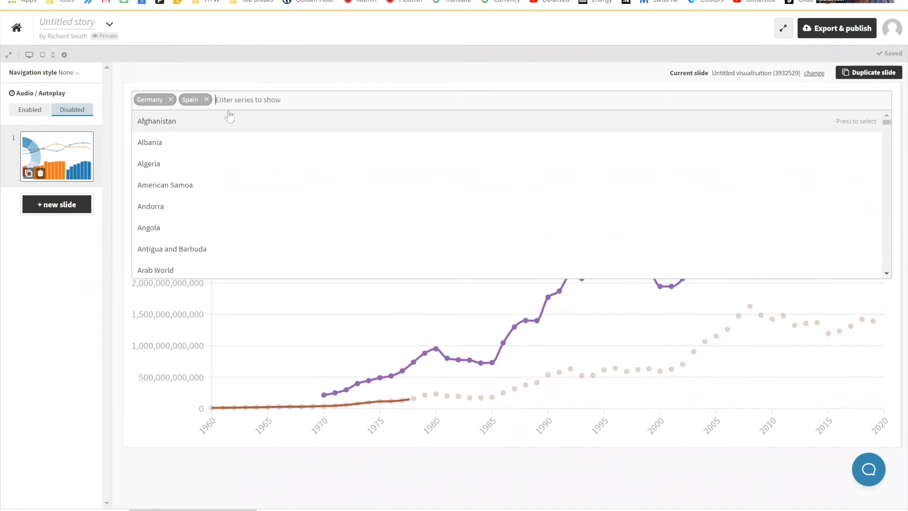
text(fran)
click(232, 121)
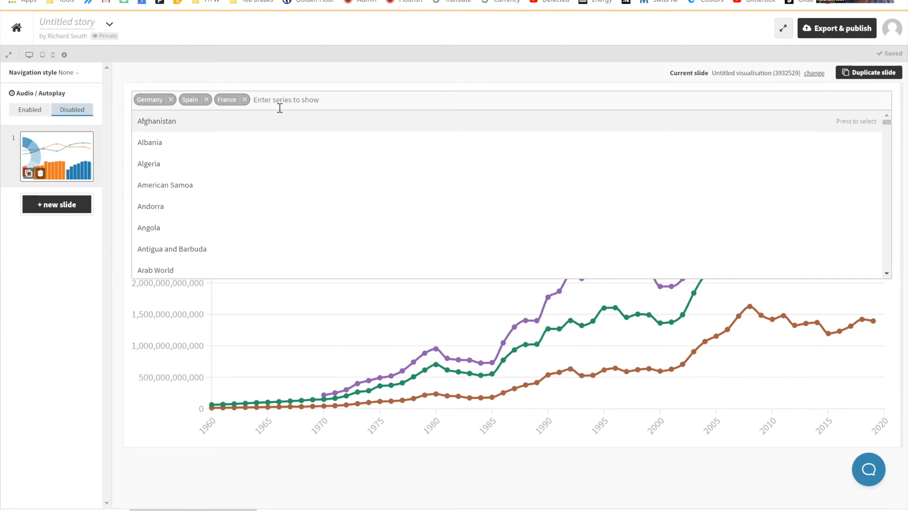
text(ita)
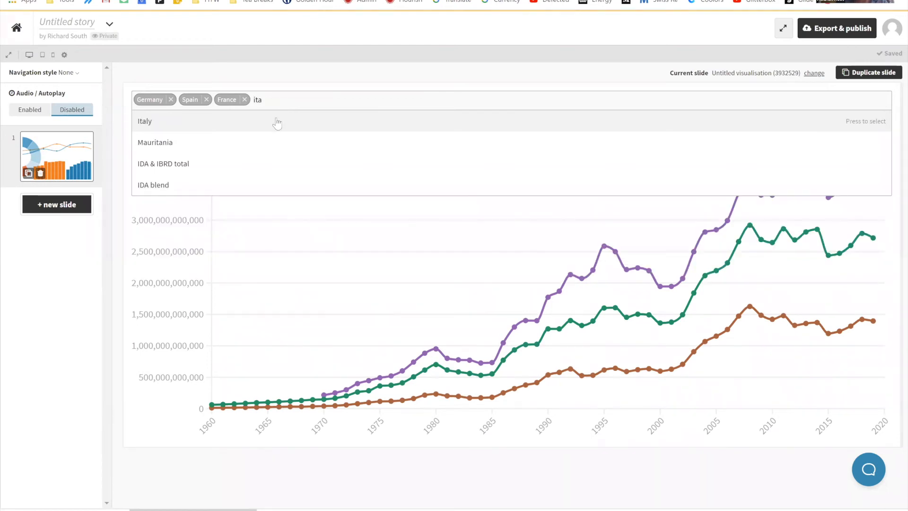
click(277, 123)
text(unit)
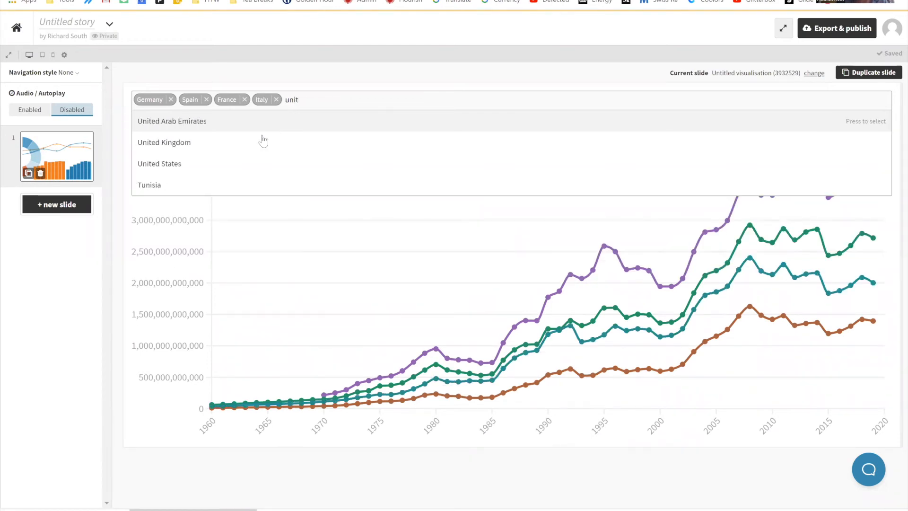
key(Return)
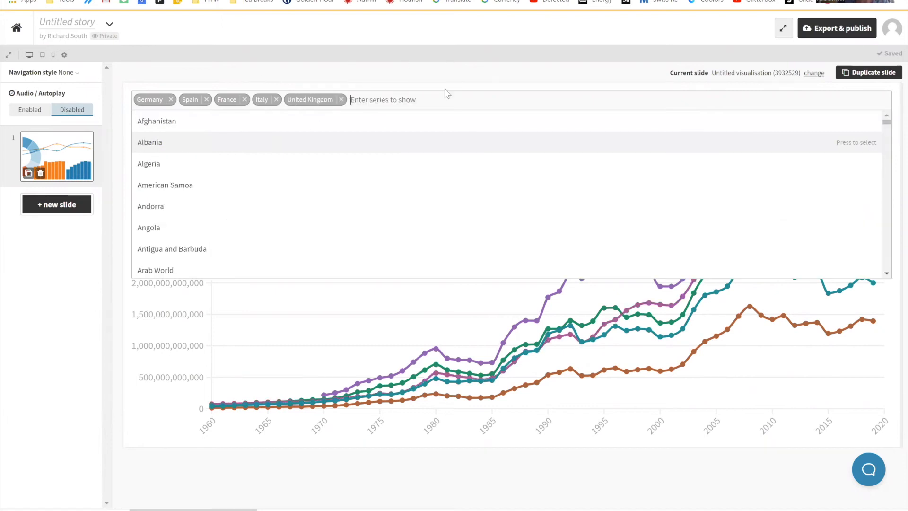
click(834, 48)
Step: Publish the pre-filtered story for sharing and embedding and open its public page
click(832, 29)
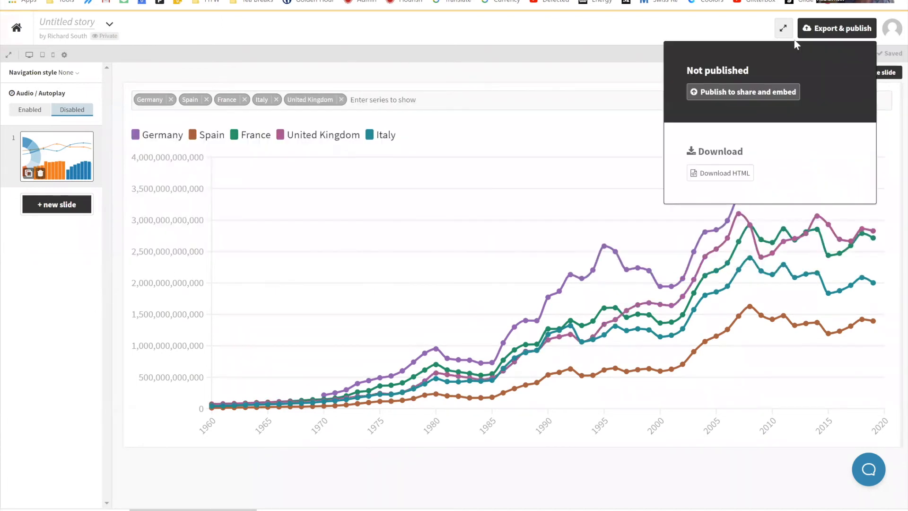
click(759, 93)
click(408, 302)
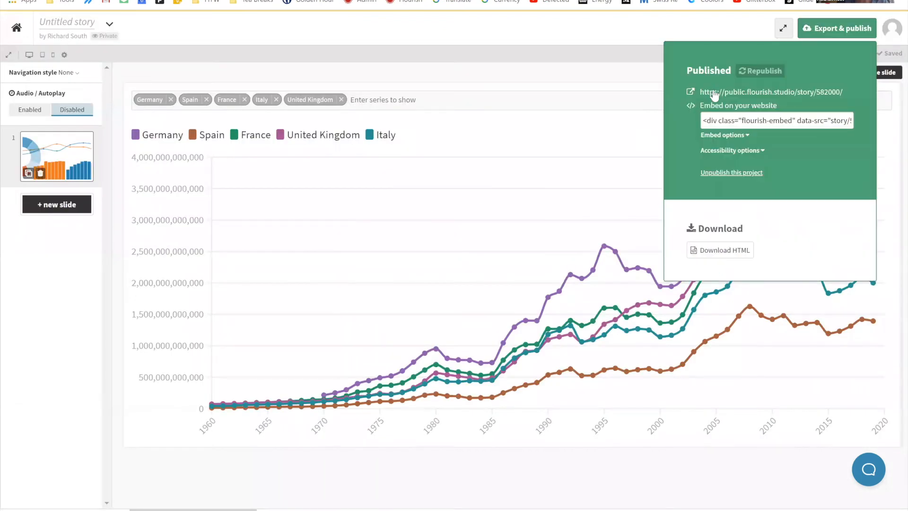
click(714, 93)
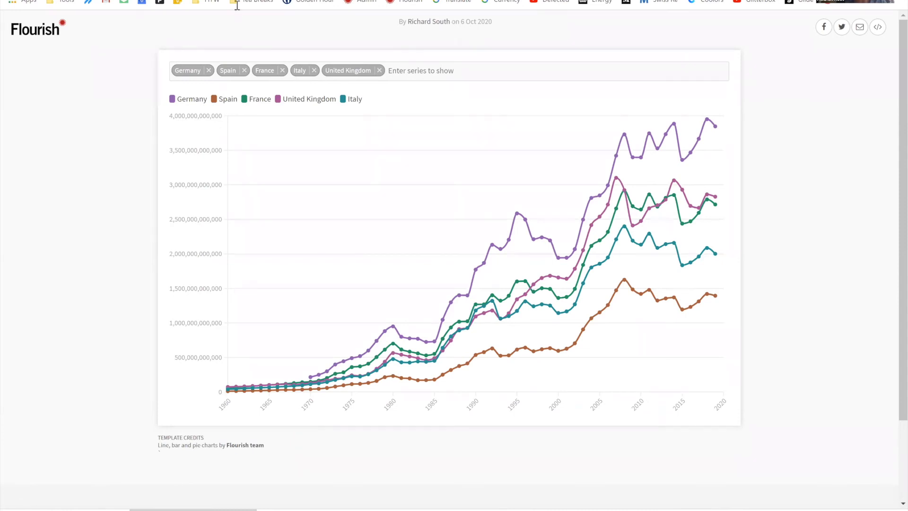
Step: Switch to the Google Slides presentation and view the Hands-on example slide
click(82, 0)
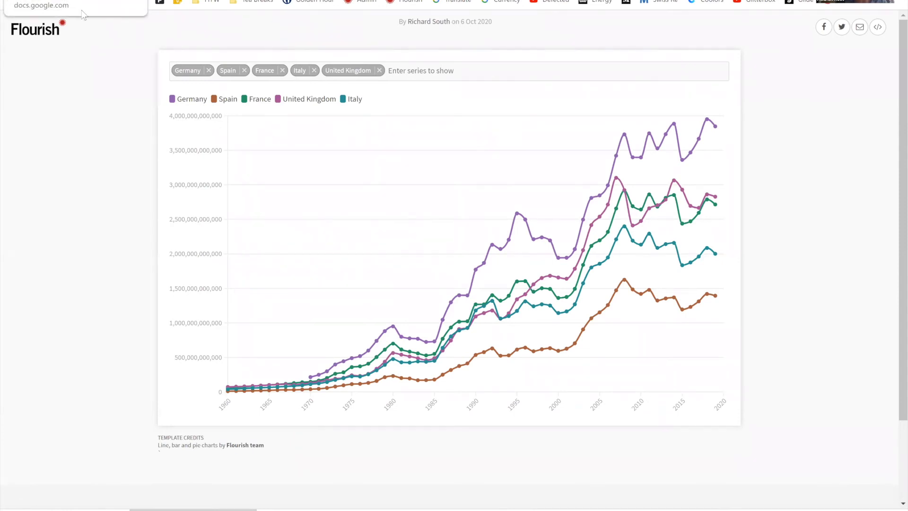
key(Right)
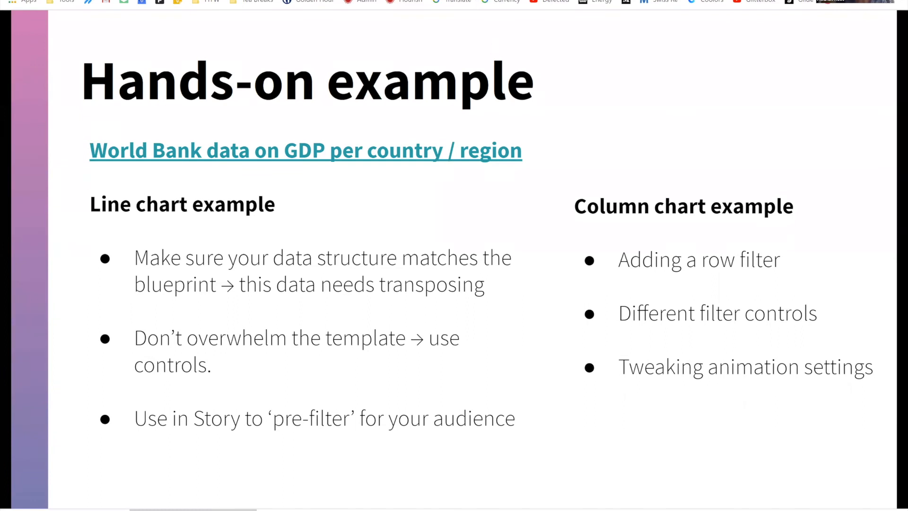
Step: Return to the Flourish story, close its publishing details, and bring up the line chart visualisation freshly reloaded in the editor
click(539, 1)
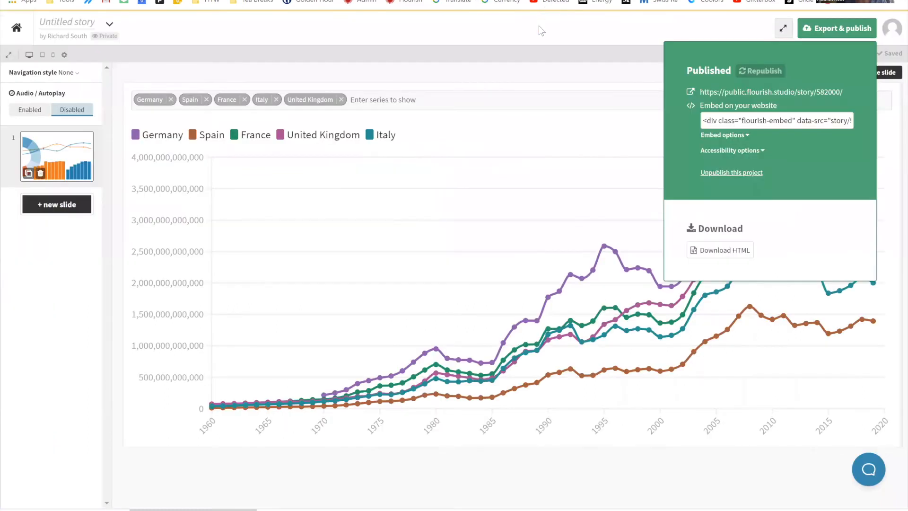
click(705, 73)
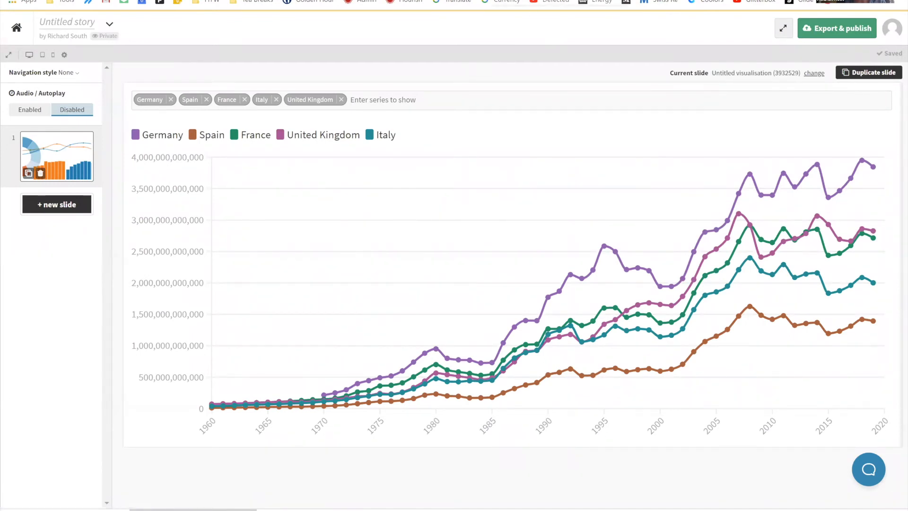
key(F5)
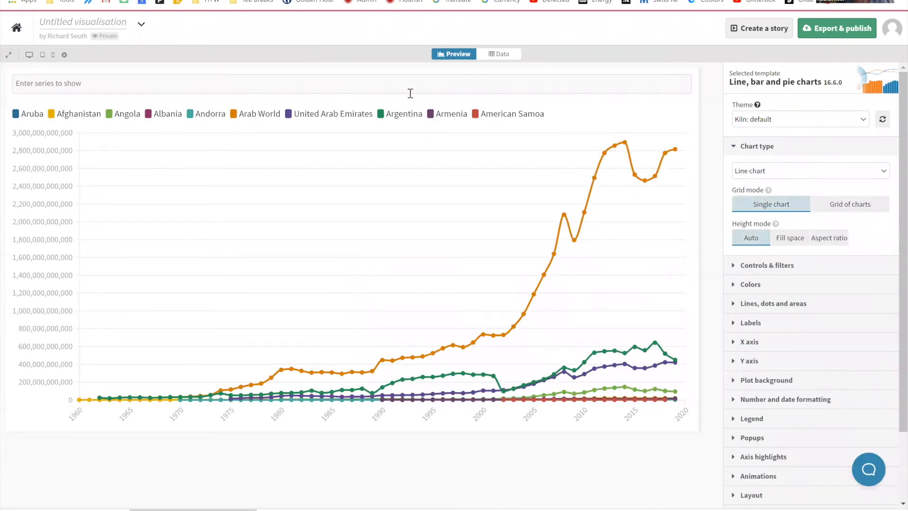
Step: Filter the line chart to the series Germany, Italy, Spain and France
click(331, 87)
text(germ)
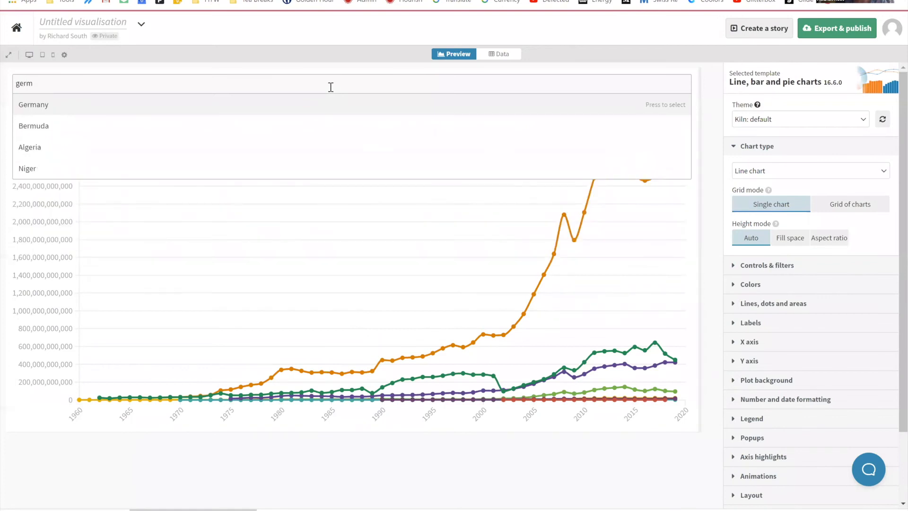
key(Return)
text(ital)
key(Return)
text(spain)
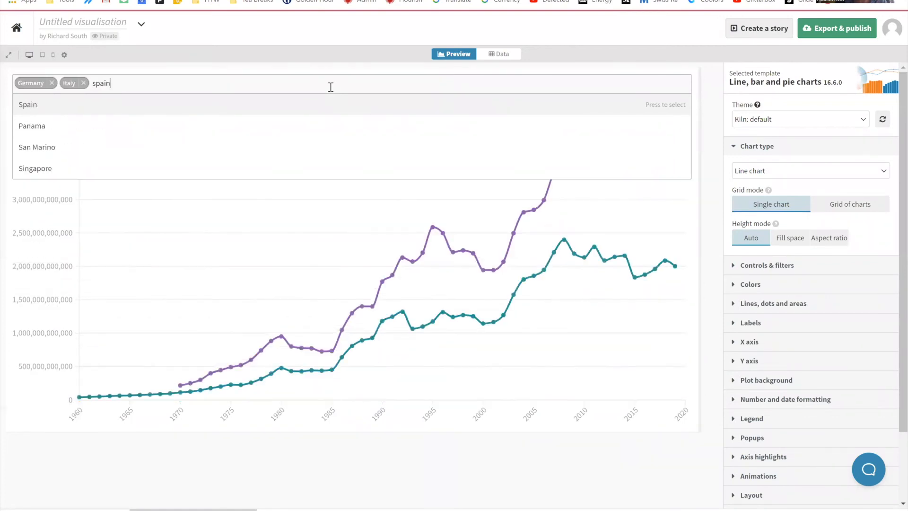
key(Return)
text(fran)
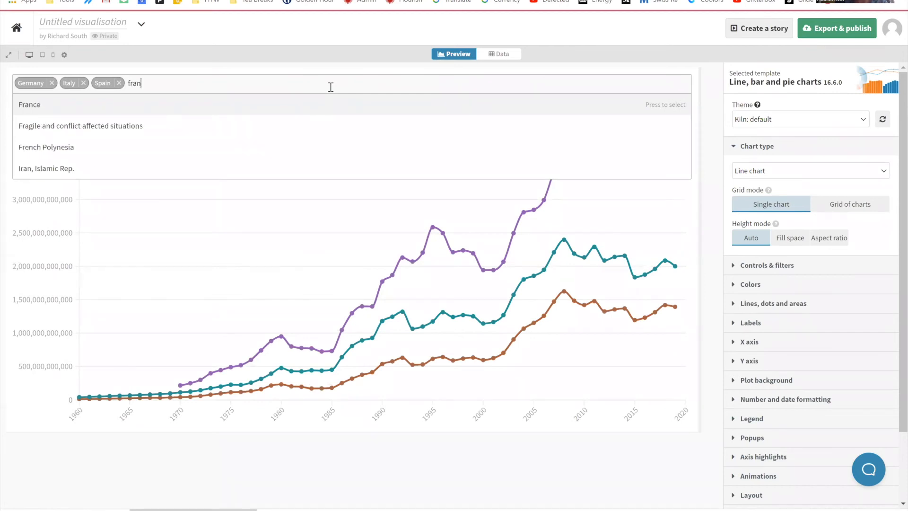
key(Return)
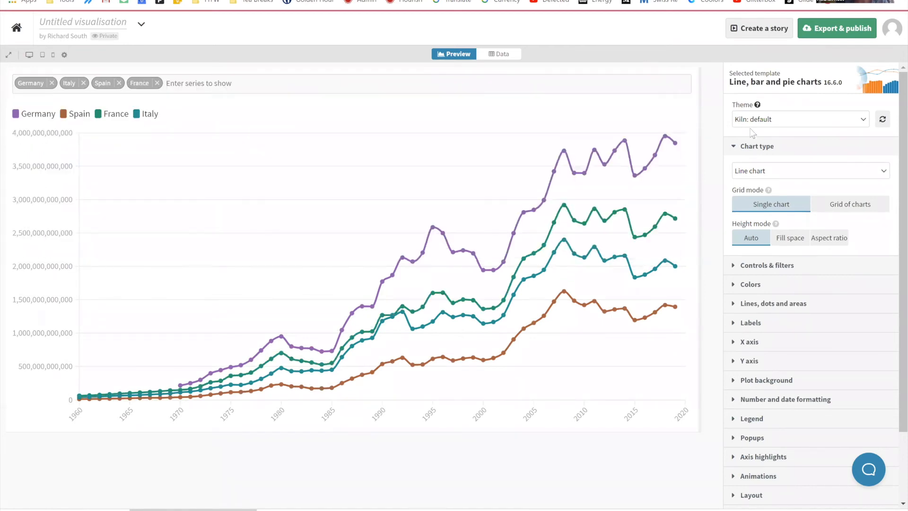
Step: Change the chart type to Column chart (grouped)
click(780, 166)
text(colu)
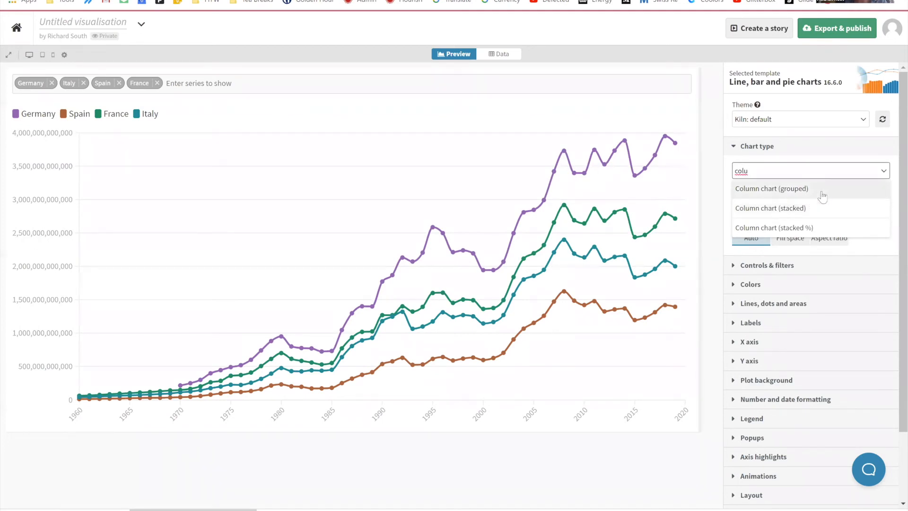
click(822, 193)
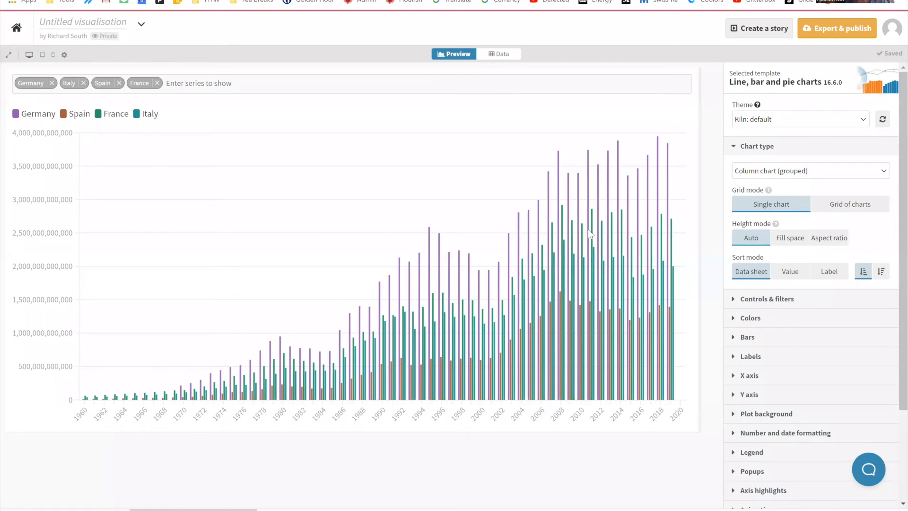
Step: Assign column A as the row filter in the data settings and return to the chart preview
click(503, 55)
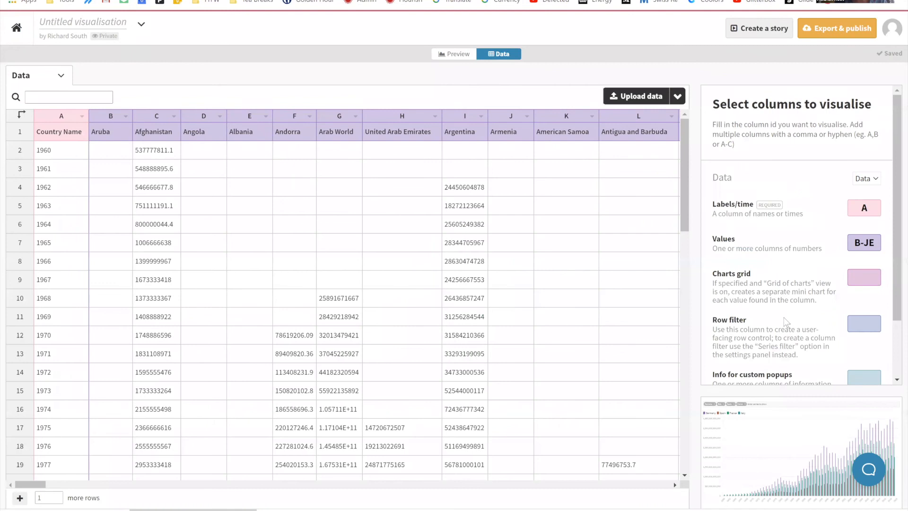
click(858, 325)
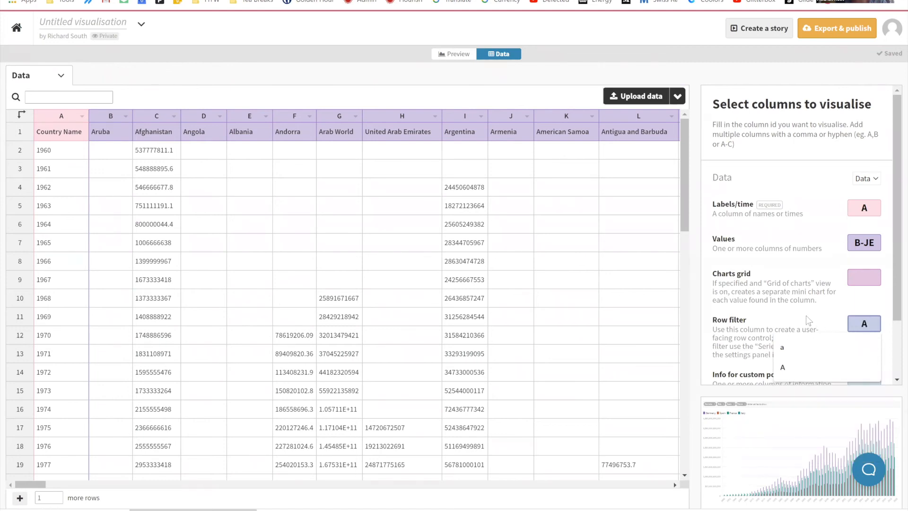
text(A)
key(Return)
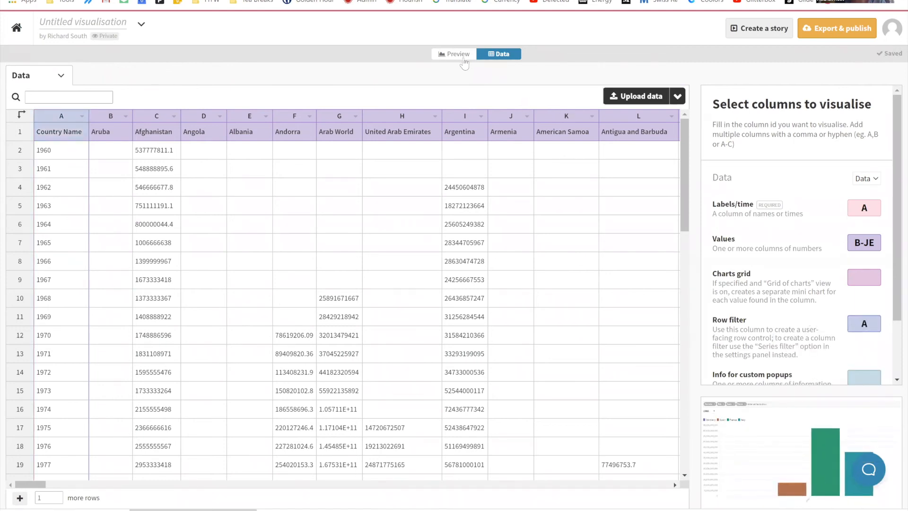
click(458, 54)
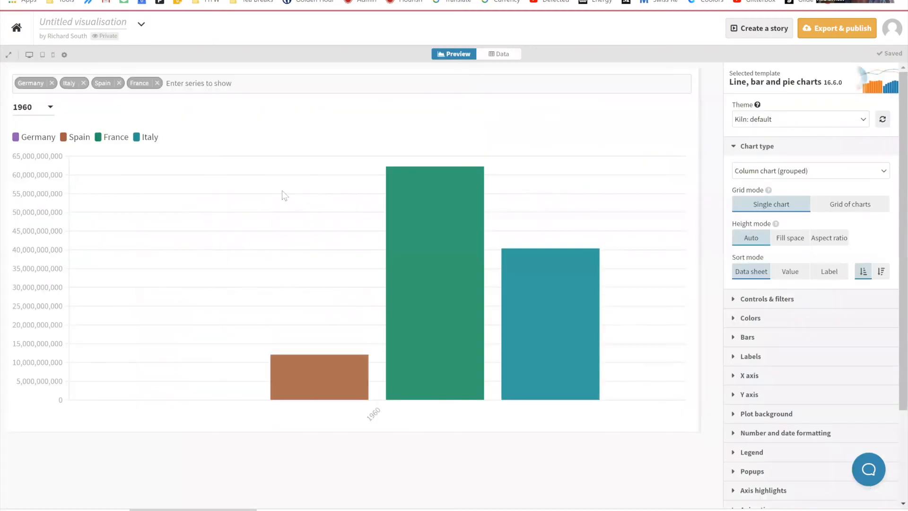
Step: Test the year filter above the column chart by showing 1961, 1962, 2020 and finally 2019
click(41, 108)
click(38, 148)
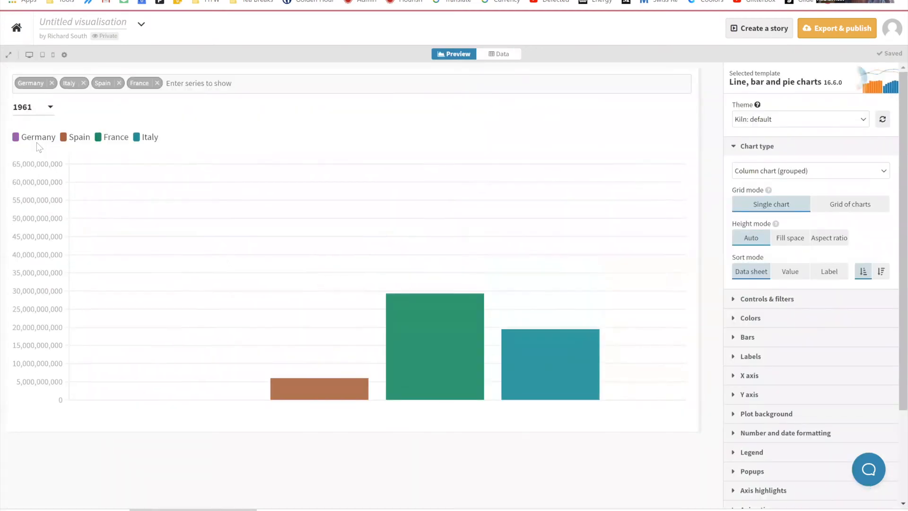
click(31, 108)
click(32, 164)
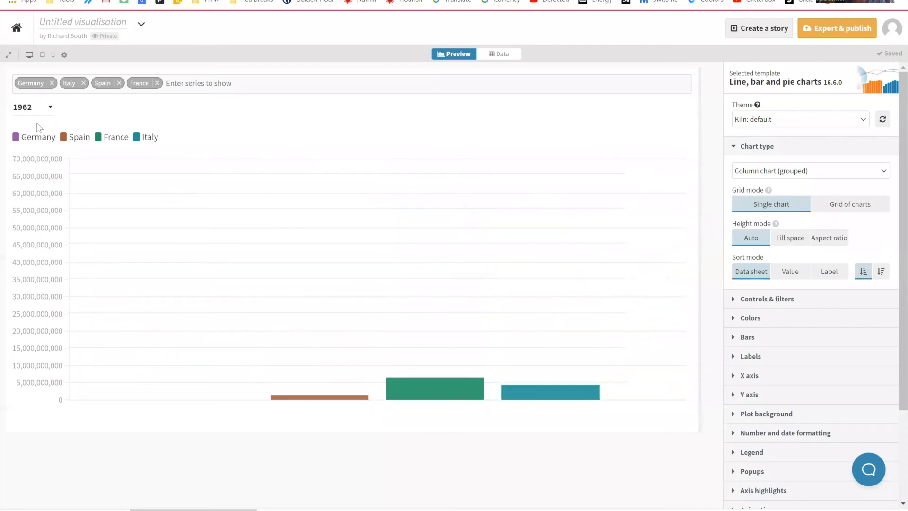
click(38, 107)
scroll(48, 191, down, 15)
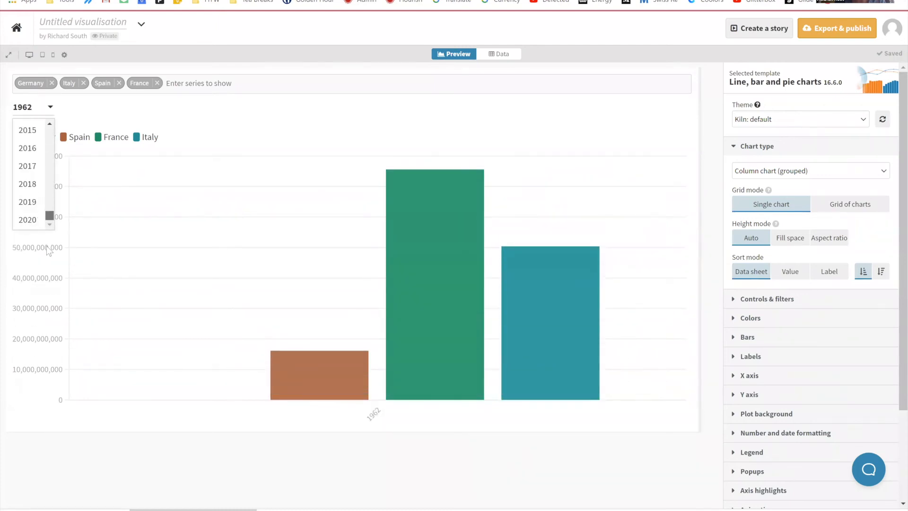
click(28, 220)
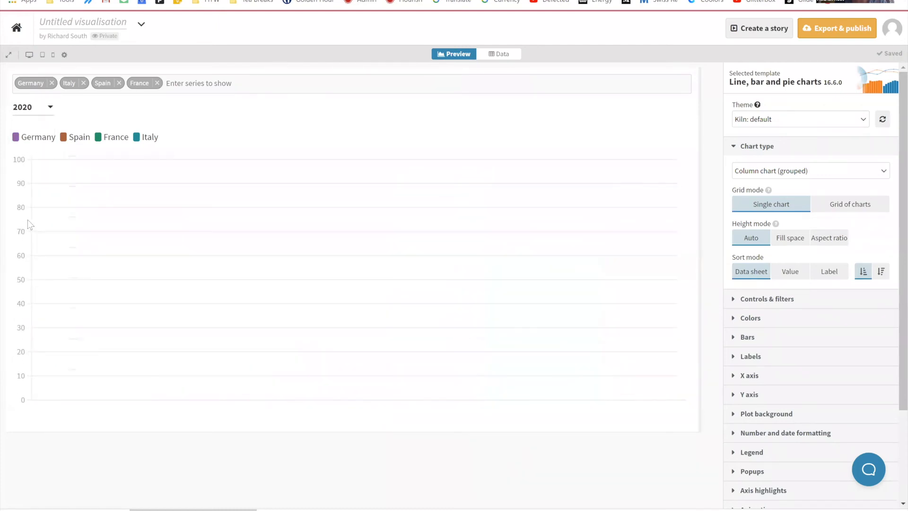
click(49, 107)
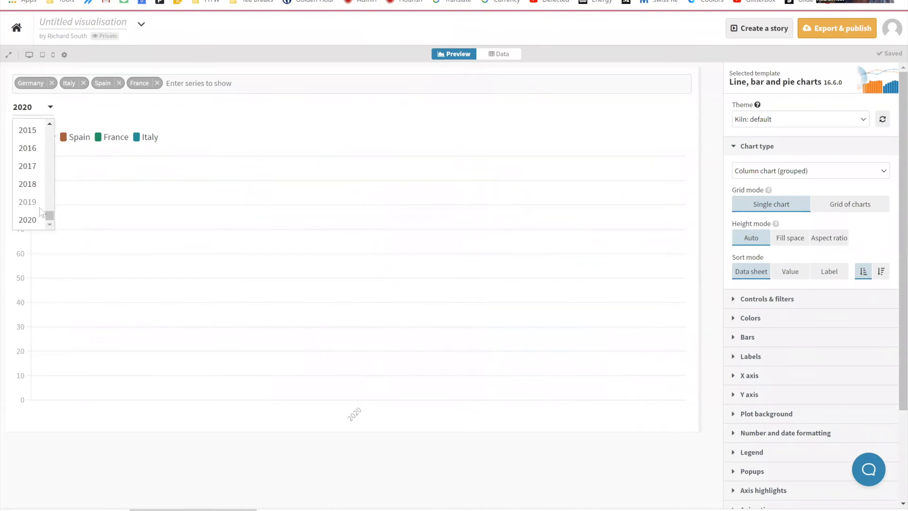
click(39, 207)
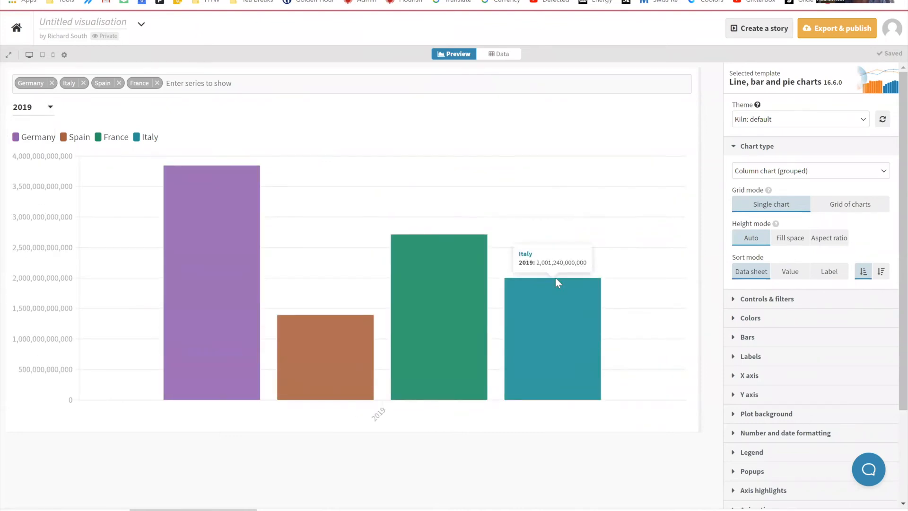
Step: Try the button control for the row filter, set it to the playable slider instead, and test it by scrubbing back and playing
click(739, 301)
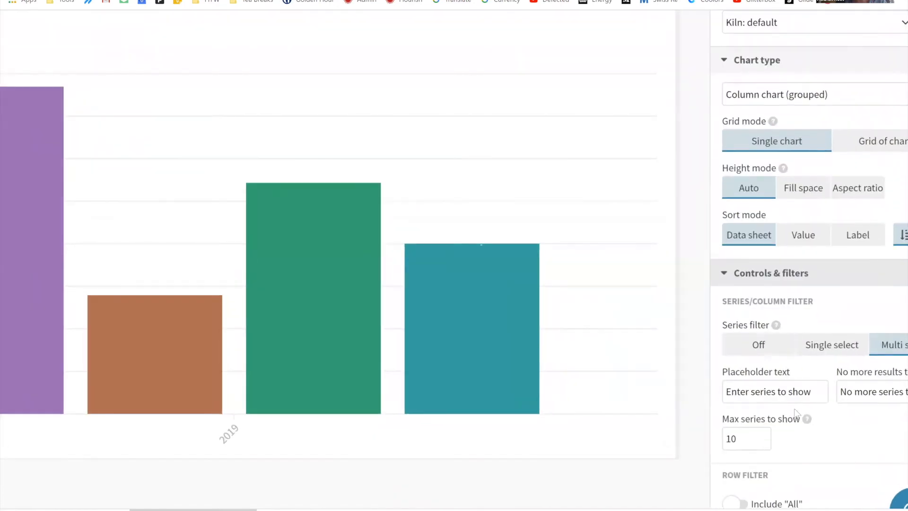
scroll(765, 408, down, 1)
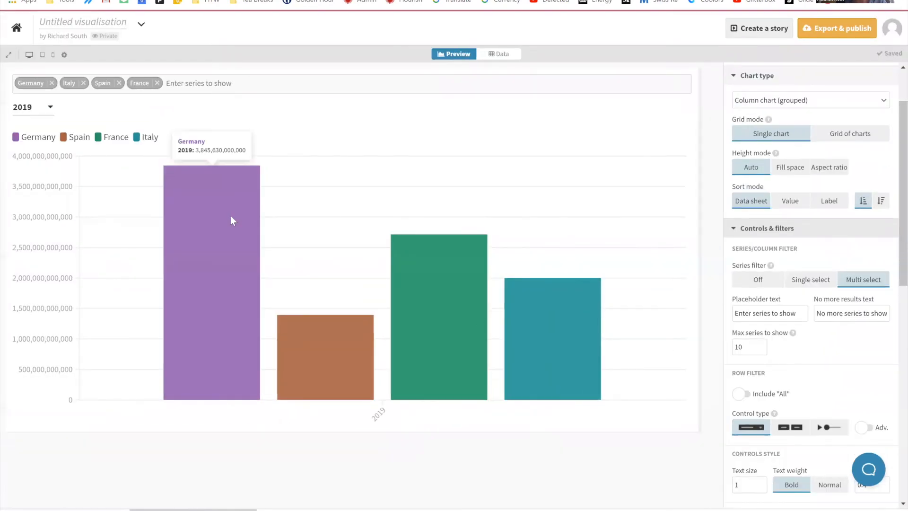
click(793, 431)
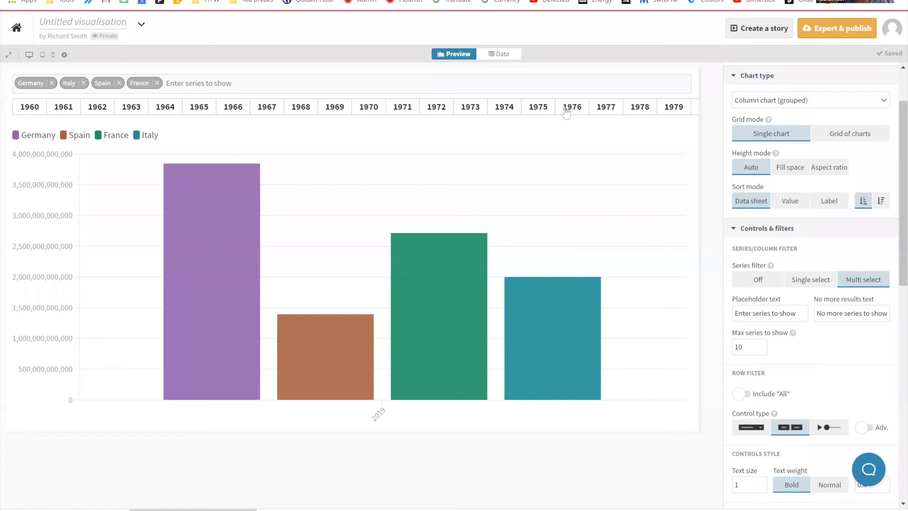
click(826, 430)
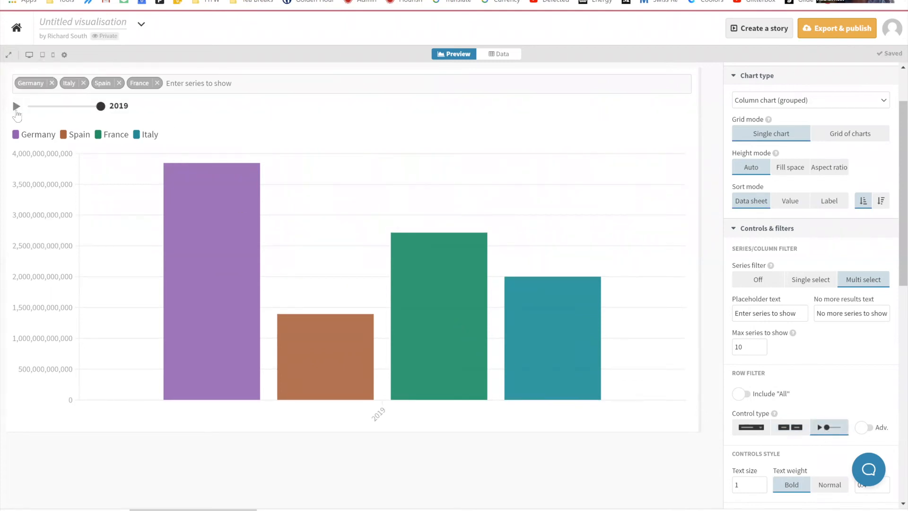
drag(101, 106, 50, 112)
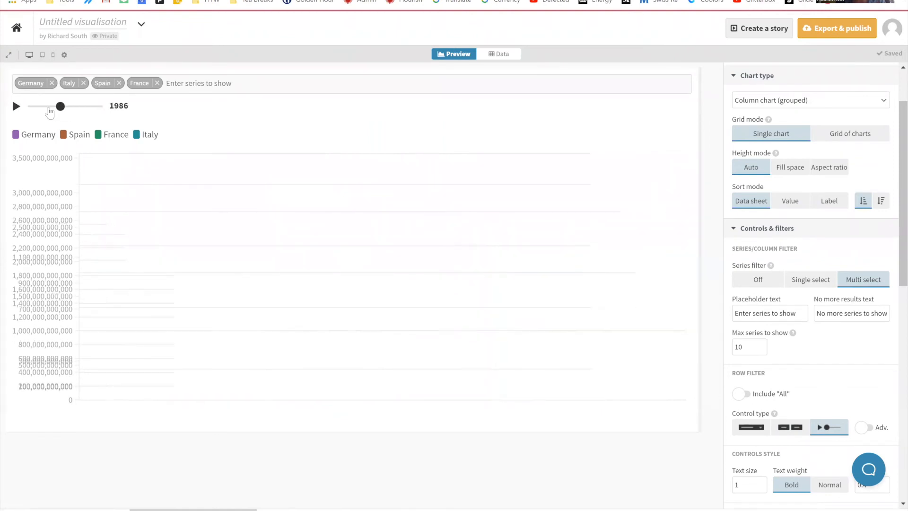
click(17, 107)
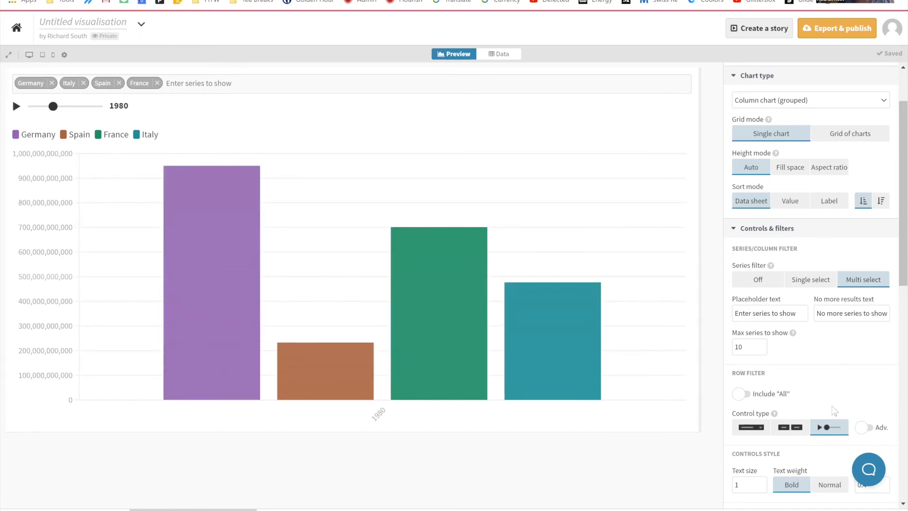
Step: Turn off animating only series with the same name and only points with the same label, and play the year slider briefly to check
click(770, 229)
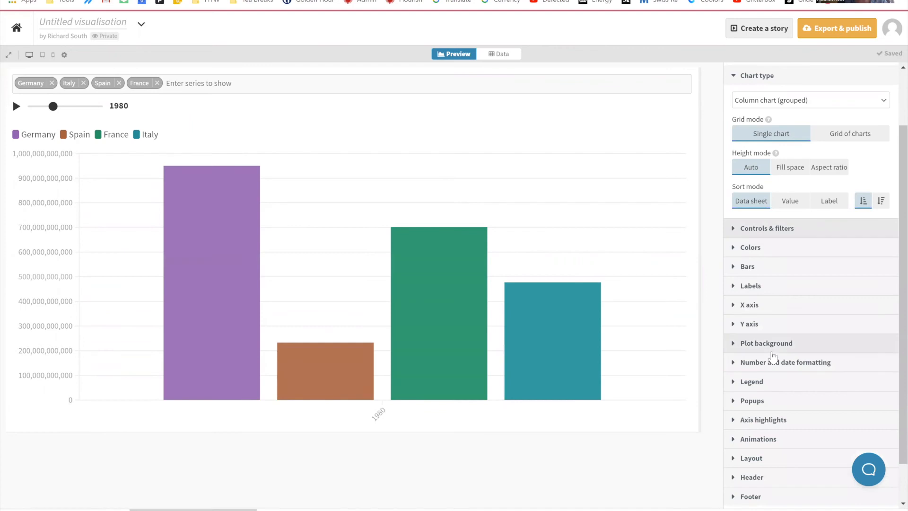
scroll(773, 363, down, 1)
click(758, 393)
scroll(763, 426, down, 2)
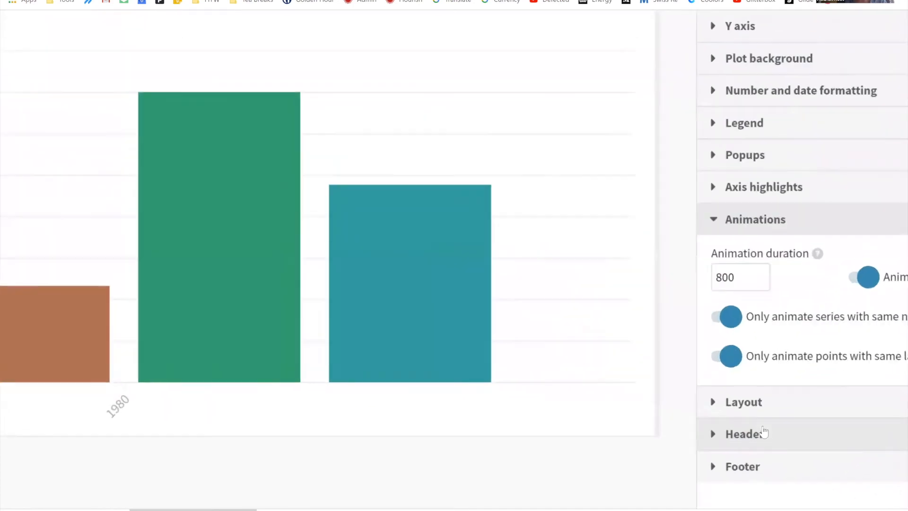
scroll(820, 368, right, 2)
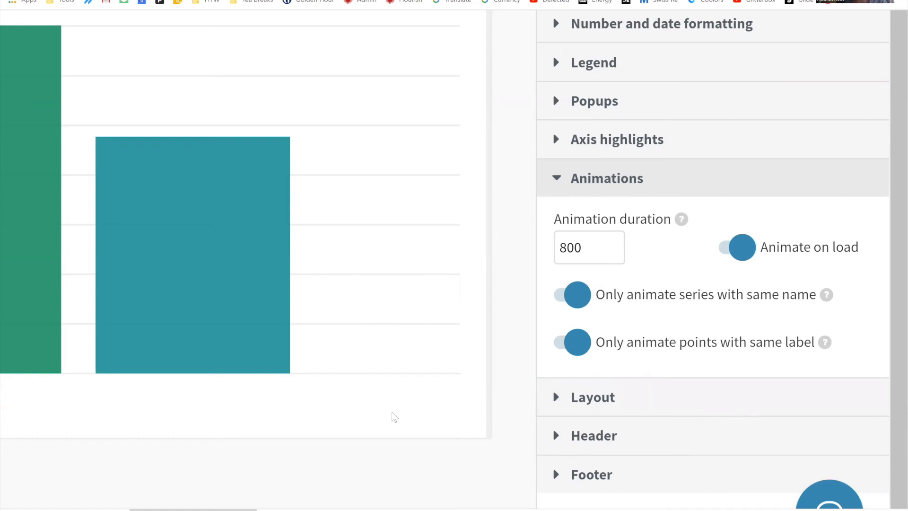
scroll(392, 411, down, 3)
scroll(380, 401, left, 2)
scroll(358, 398, left, 1)
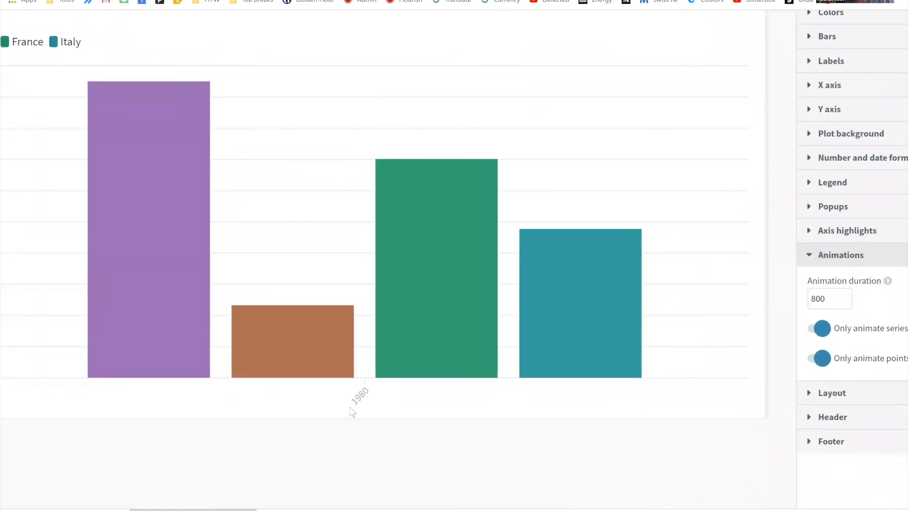
scroll(368, 411, down, 5)
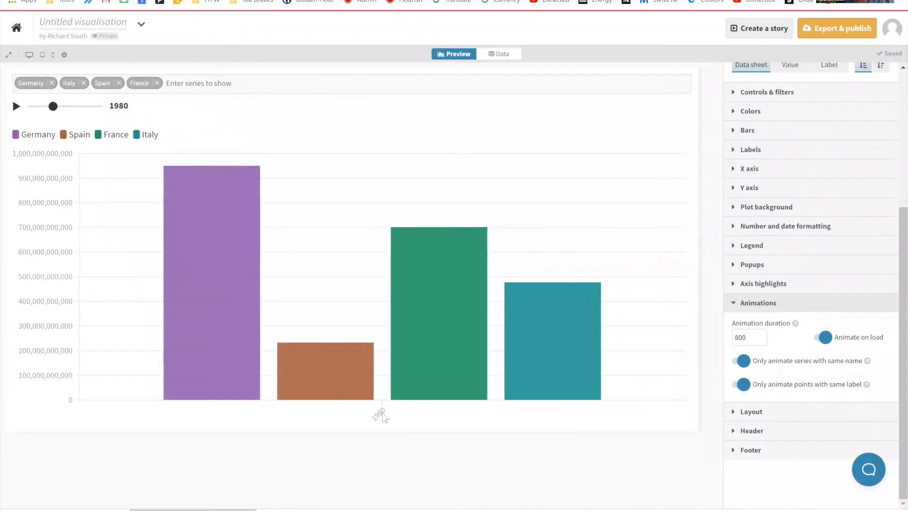
click(741, 361)
click(740, 384)
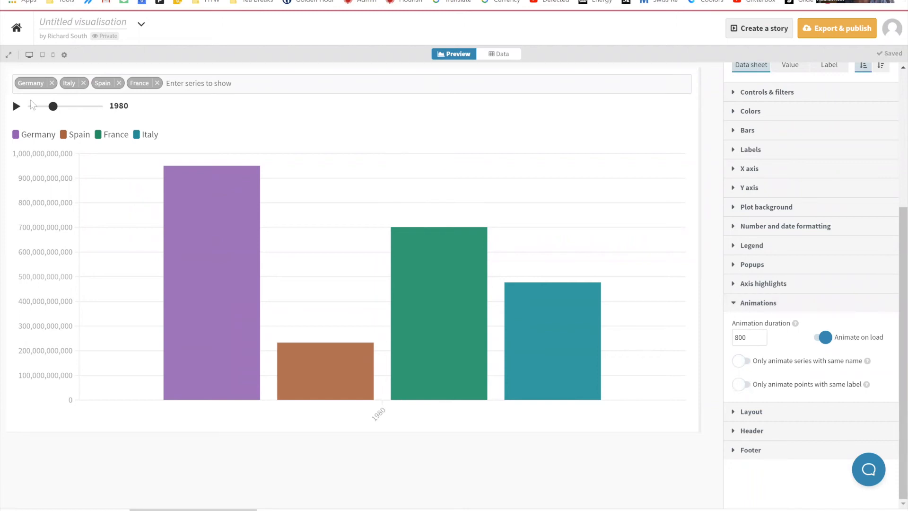
click(16, 107)
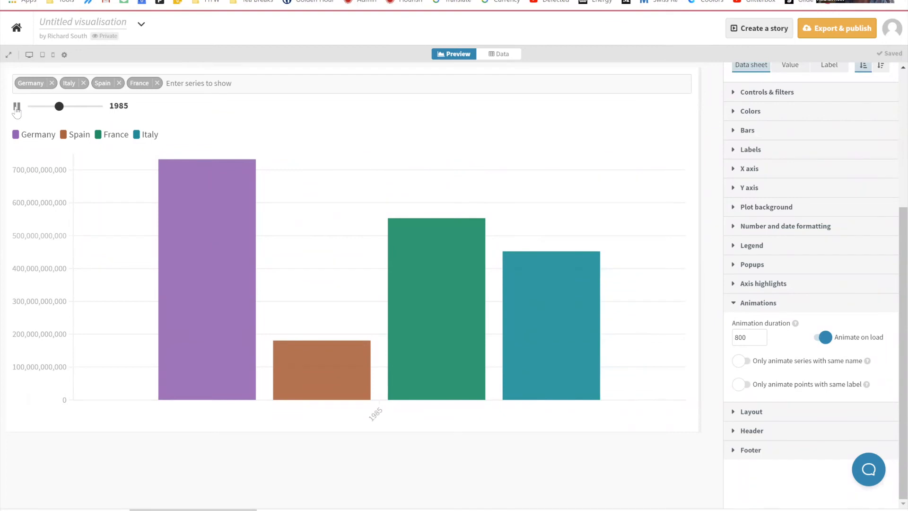
click(17, 106)
Step: Switch to the Google Slides presentation and advance from the Hands-on example to the Grid of charts slide, revealing its bullets and link
key(alt+Tab)
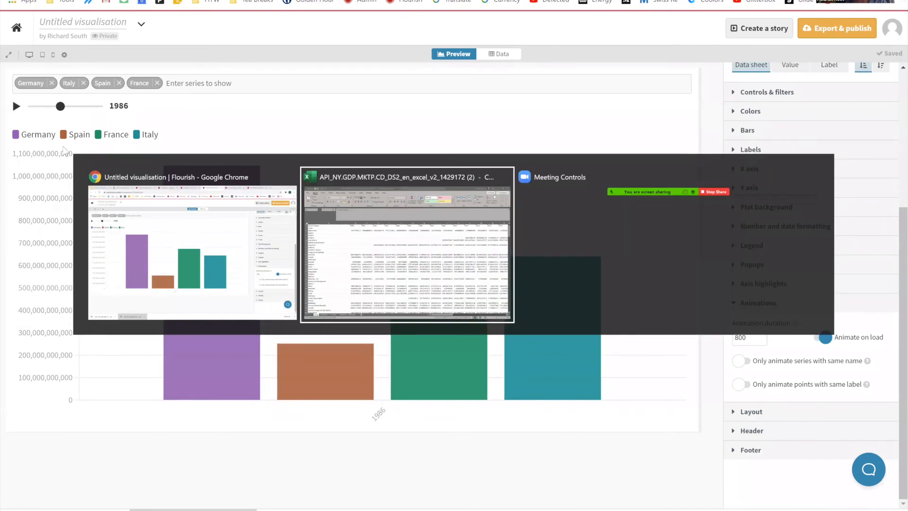
click(157, 222)
key(ctrl+Tab)
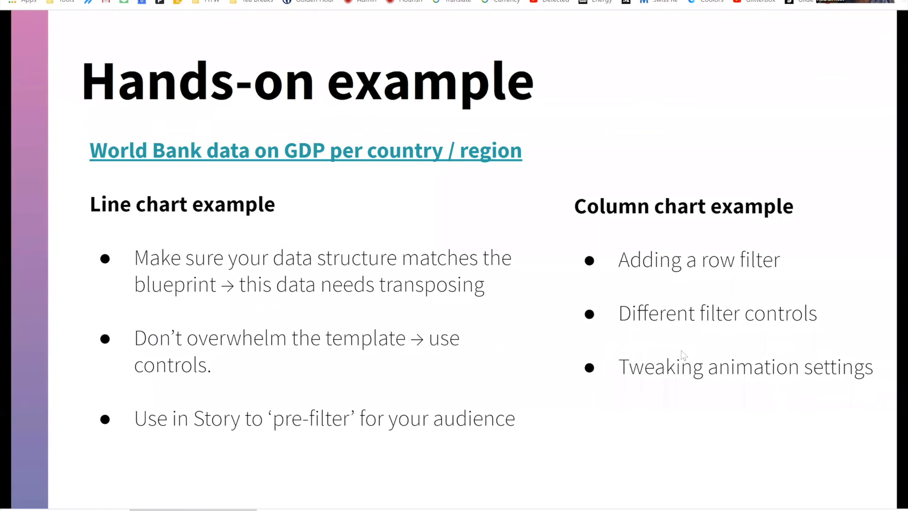
key(Right)
key(Right)
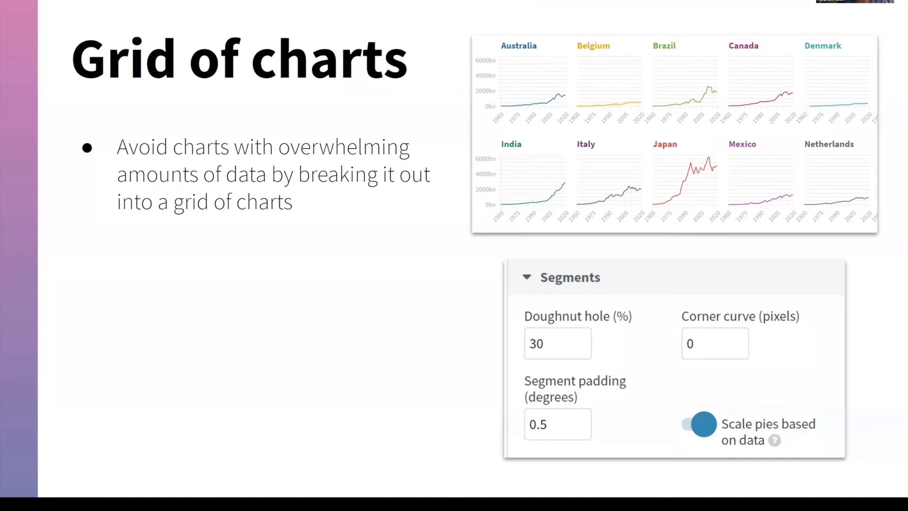
key(Right)
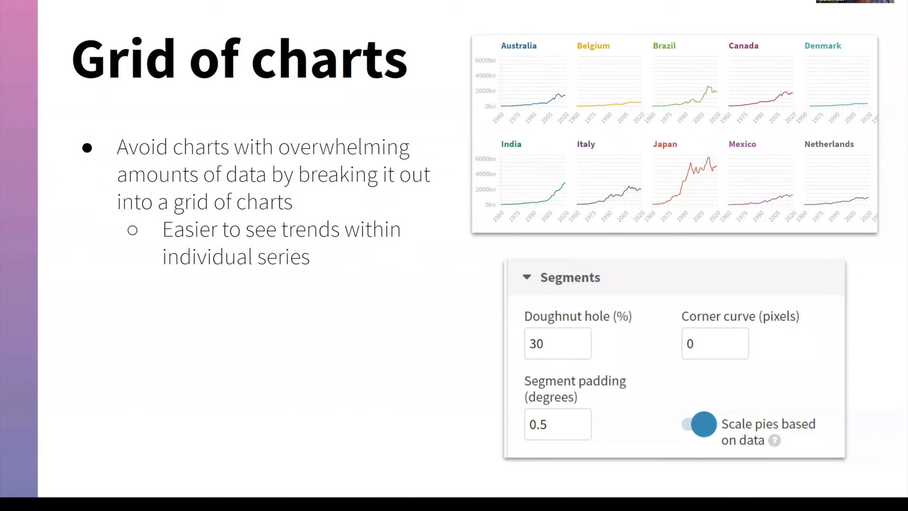
key(Right)
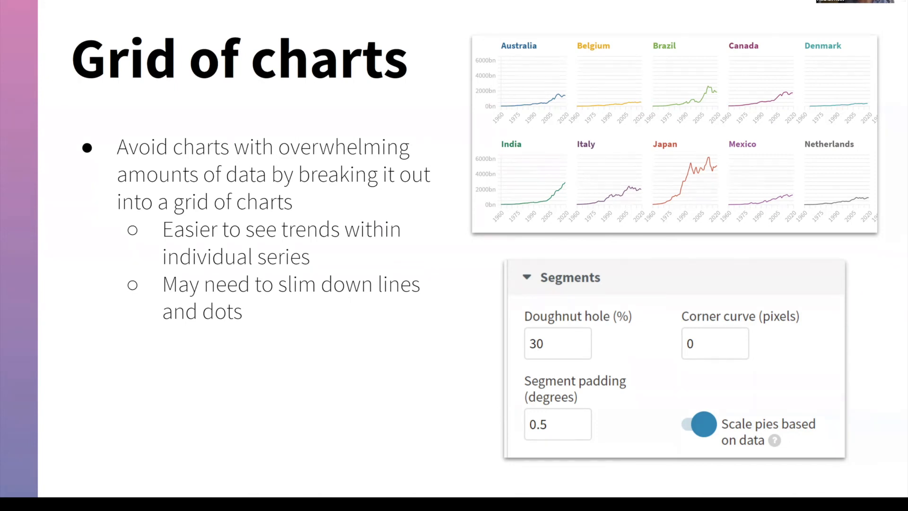
key(Right)
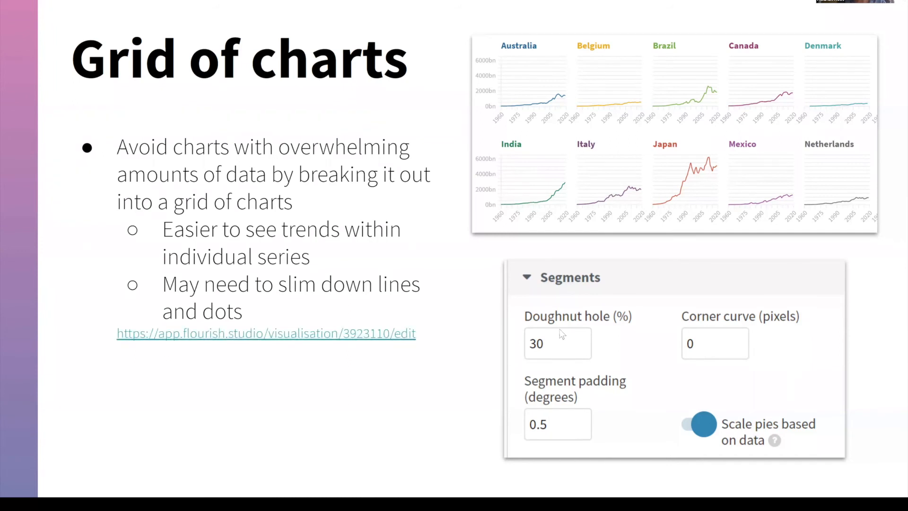
Step: Open the World Bank GDP project linked on the slide and split its line chart into a grid of charts
click(340, 334)
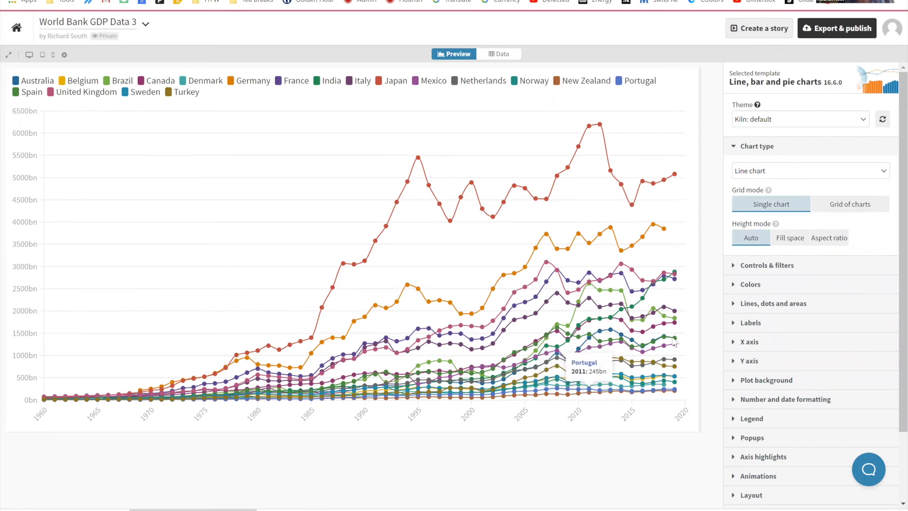
click(834, 209)
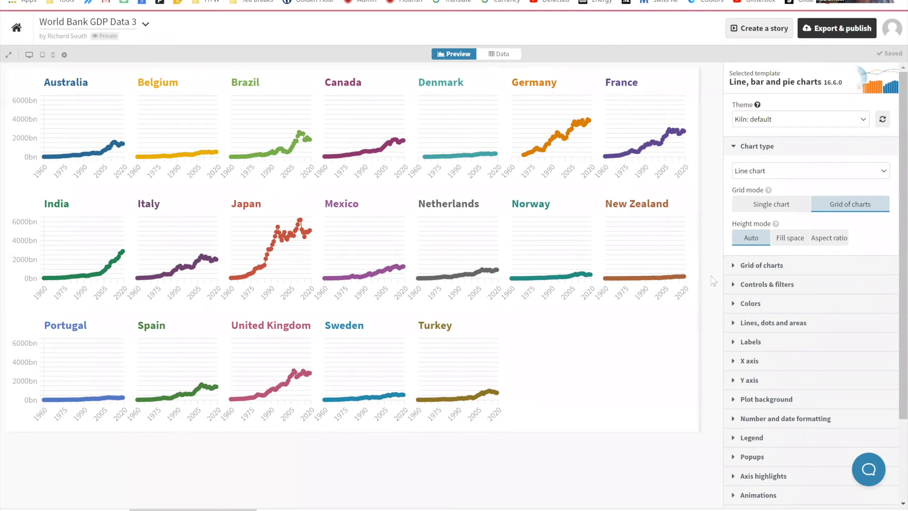
Step: Slim down the dots on the line charts by setting their radius to 0.05
click(764, 323)
scroll(785, 362, down, 3)
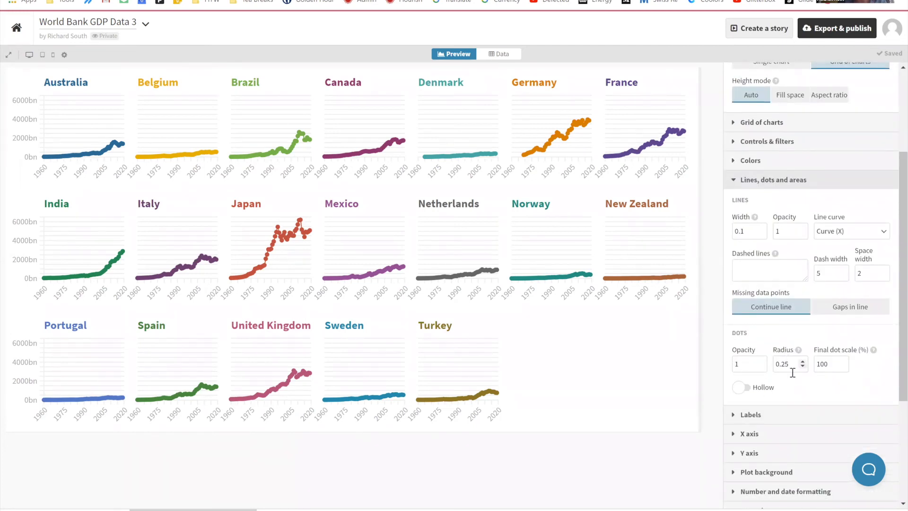
drag(768, 354, 776, 354)
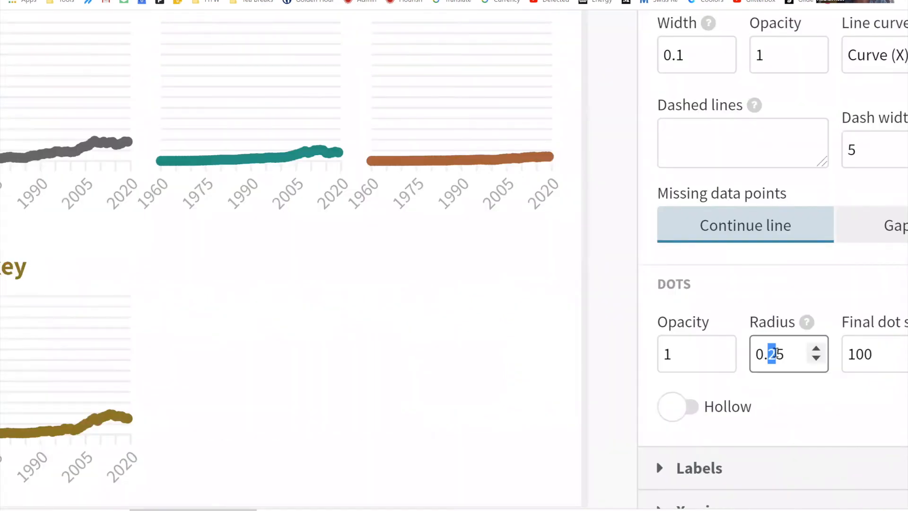
text(0)
click(488, 333)
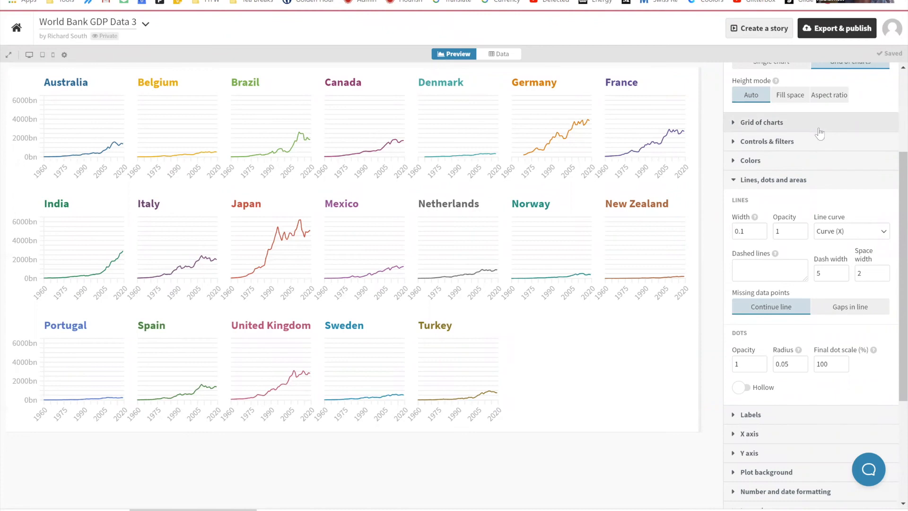
Step: Change the chart type to Area chart (unstacked) and inspect values of individual countries across the grid
scroll(823, 134, up, 1)
scroll(819, 116, up, 3)
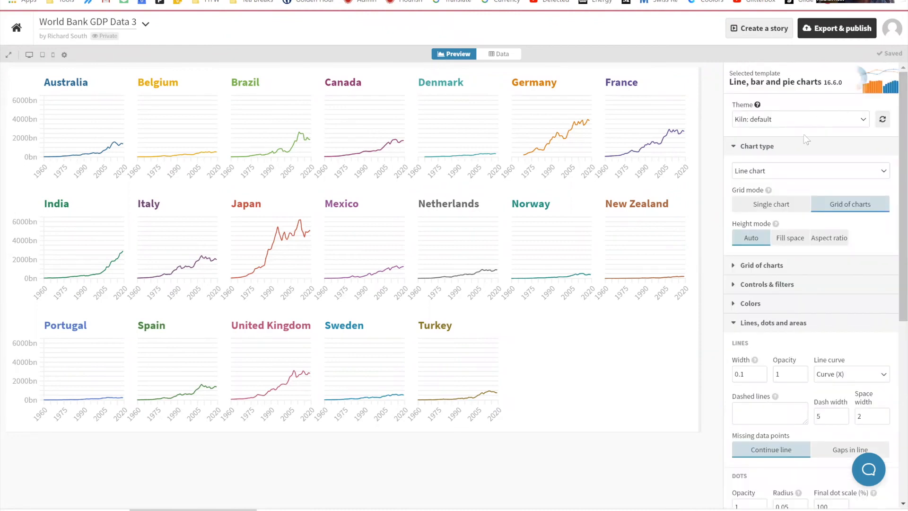
click(787, 170)
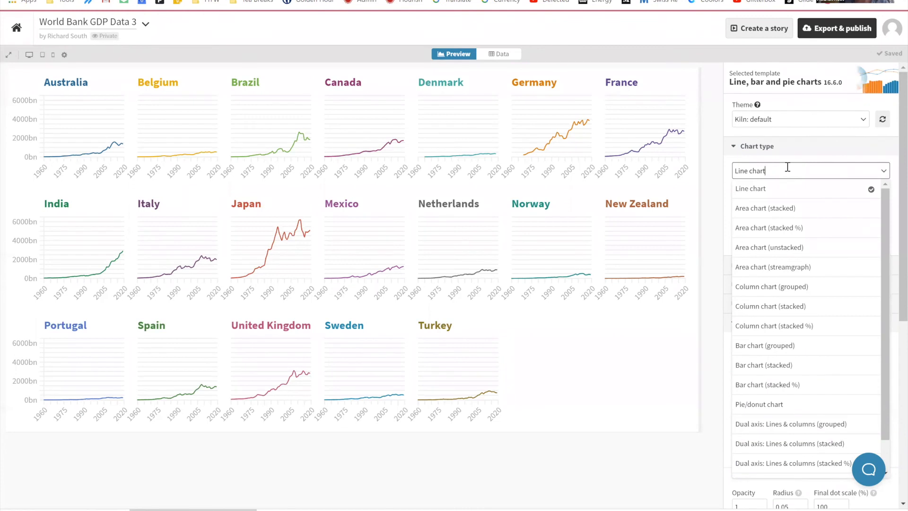
click(797, 248)
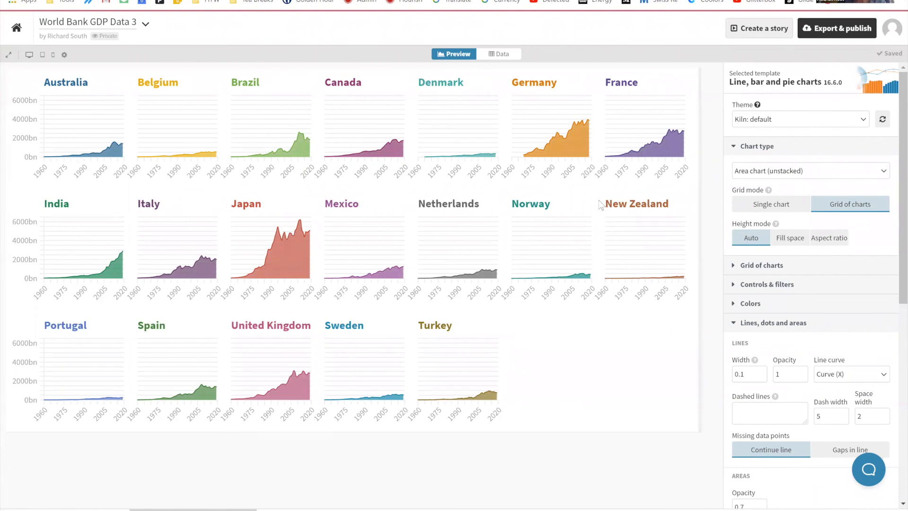
mouse_move(579, 155)
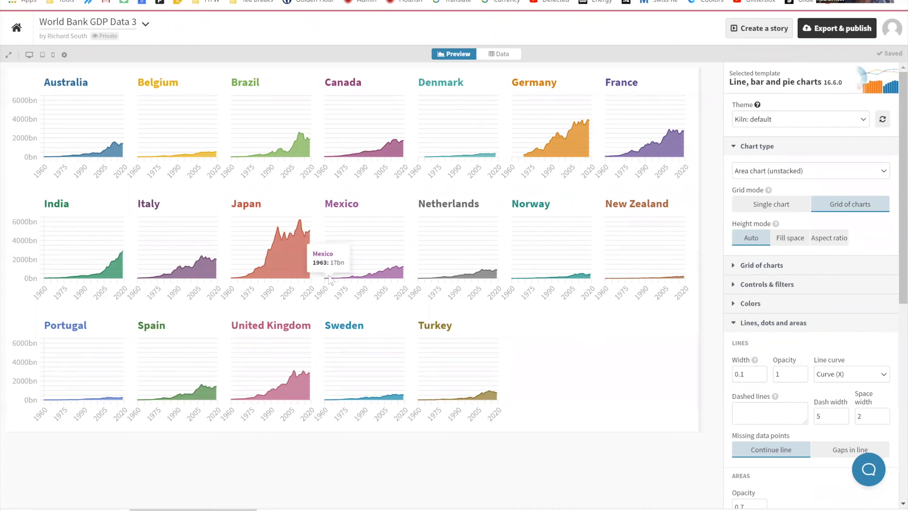
mouse_move(310, 273)
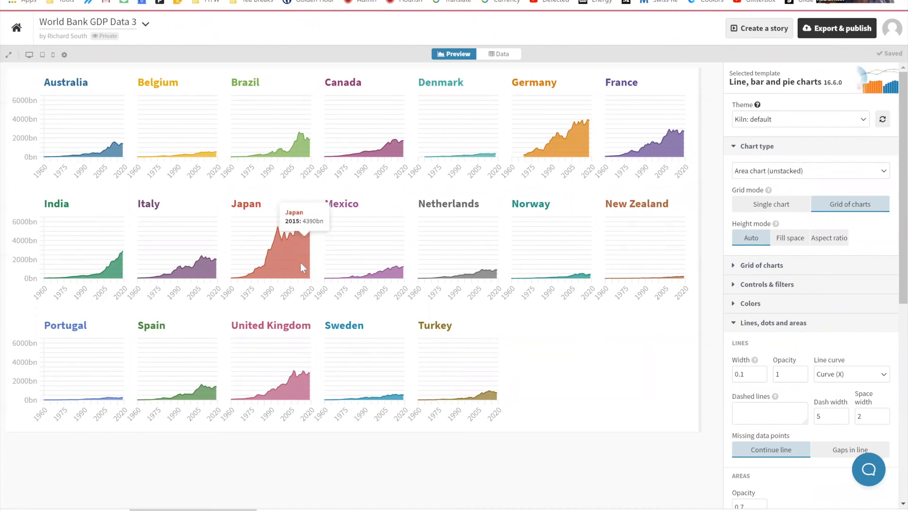
mouse_move(570, 131)
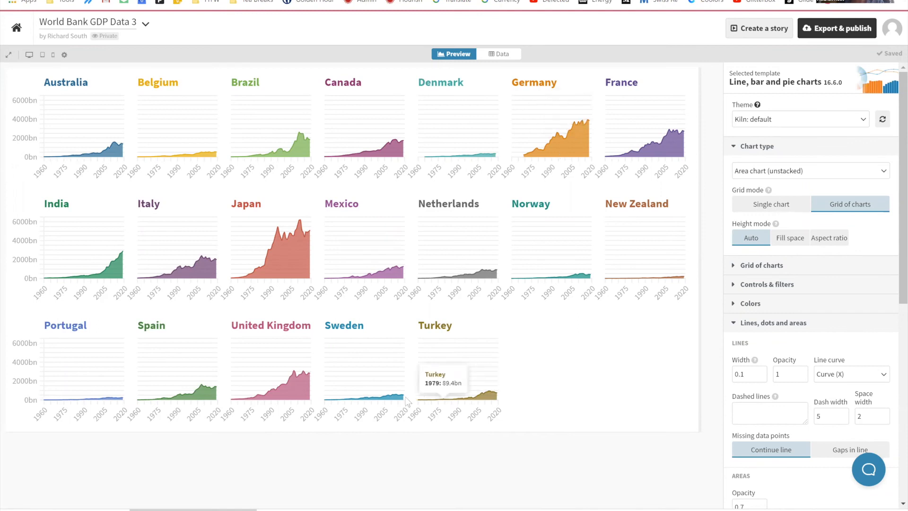
mouse_move(467, 395)
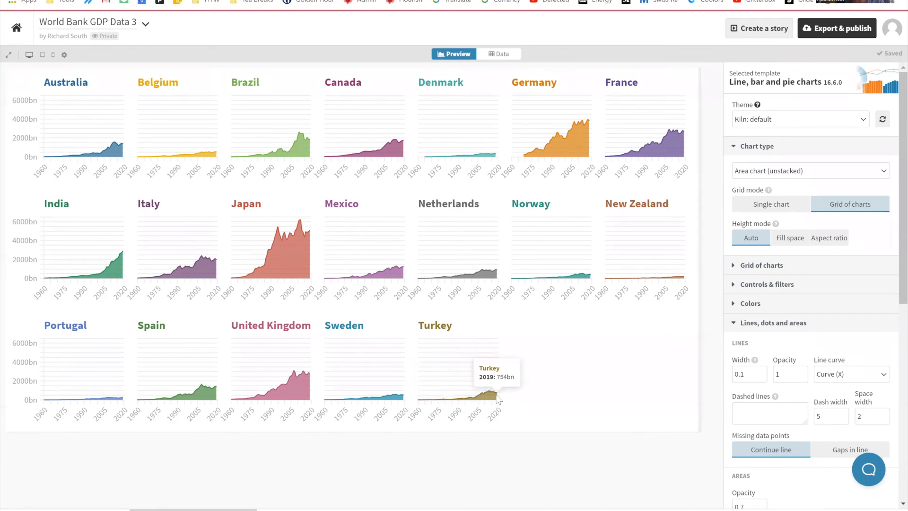
mouse_move(388, 398)
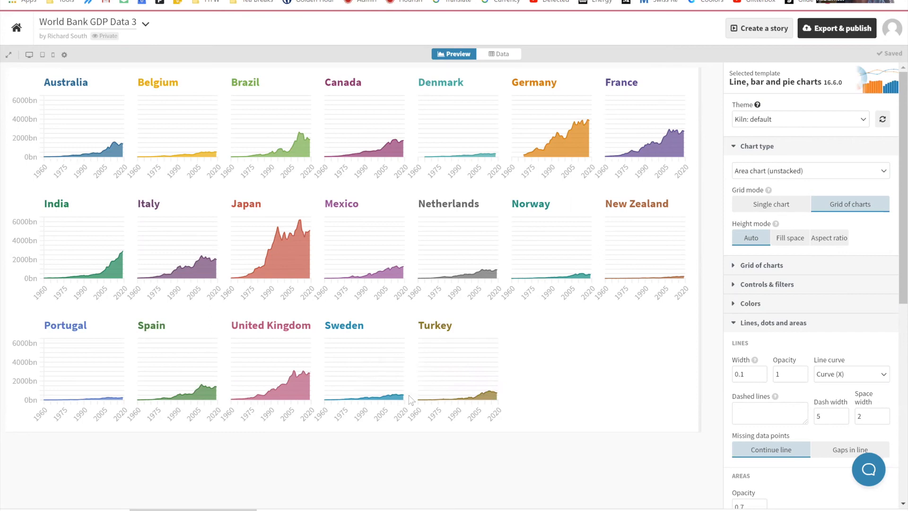
mouse_move(425, 397)
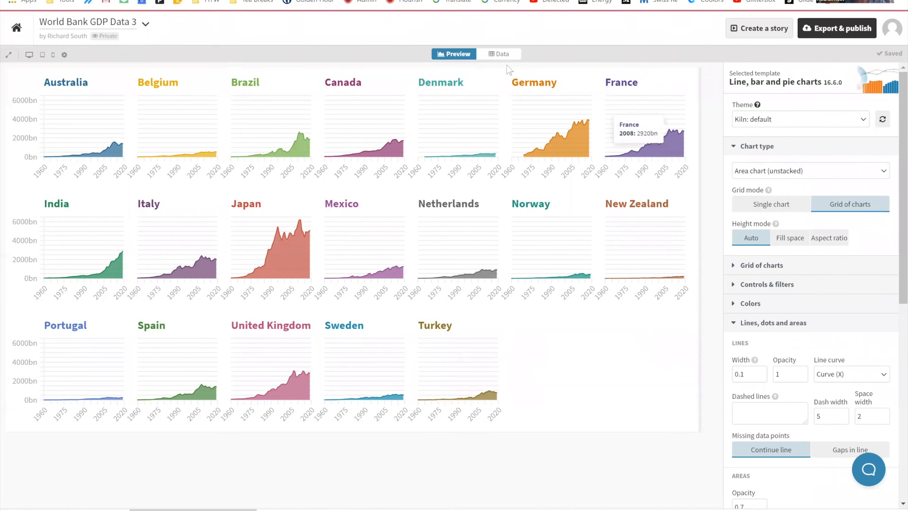
Step: Switch to the Google Slides presentation, reveal the point about proportionally scaling pies, and open its linked Flourish project
click(71, 1)
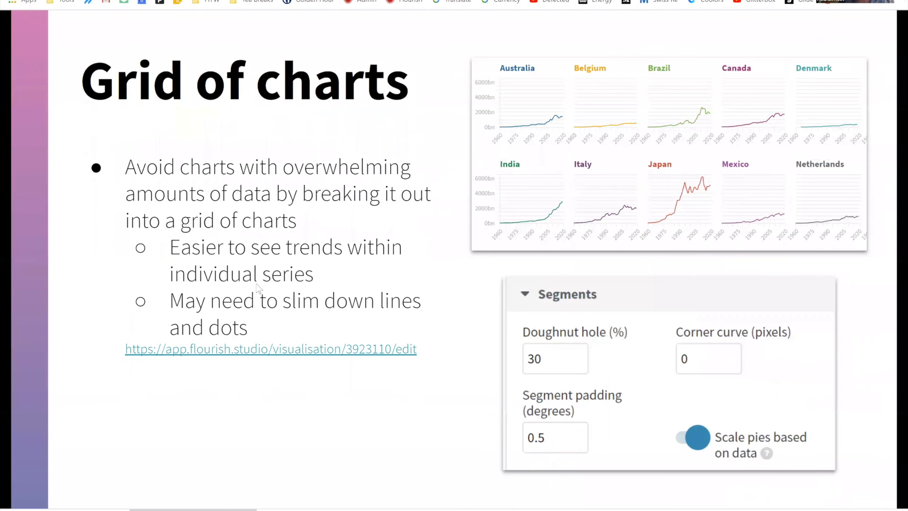
key(Right)
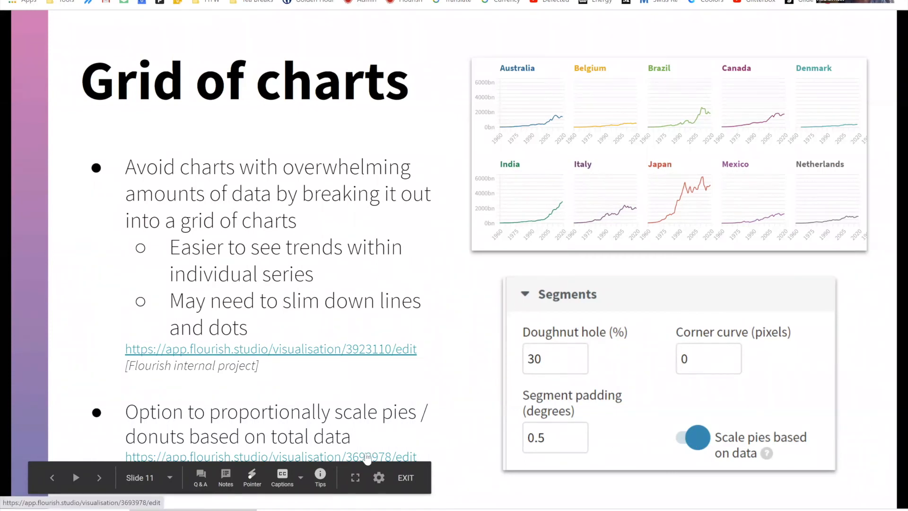
click(367, 457)
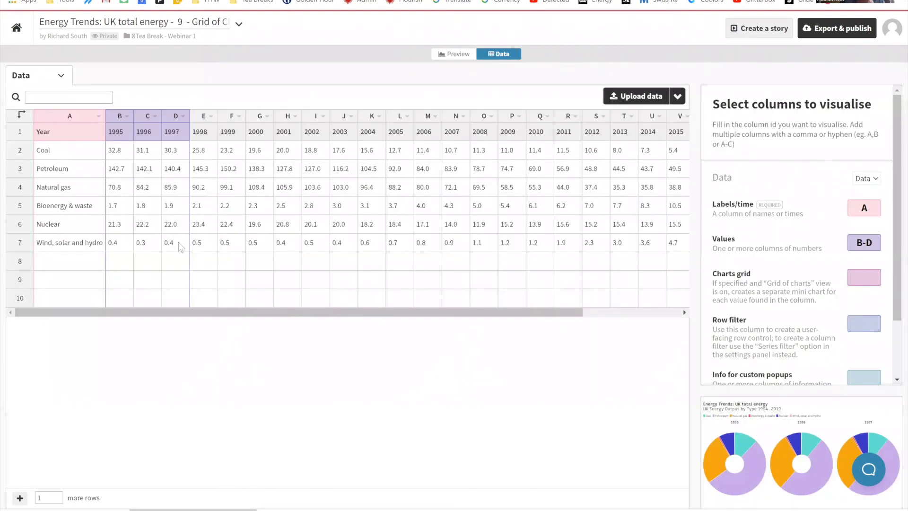
Step: Raise the 1997 value for Wind, solar and hydro to about 400 in the data sheet and preview the donut charts
double_click(179, 245)
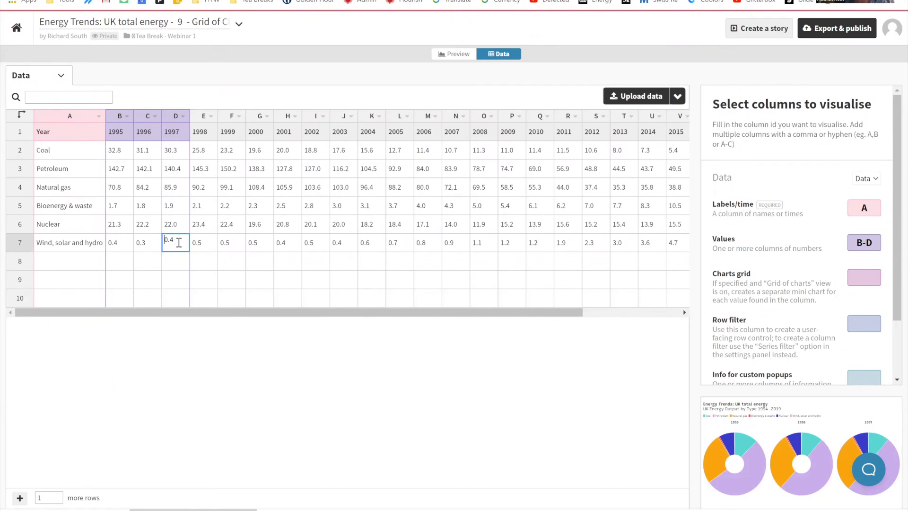
text(40)
click(455, 55)
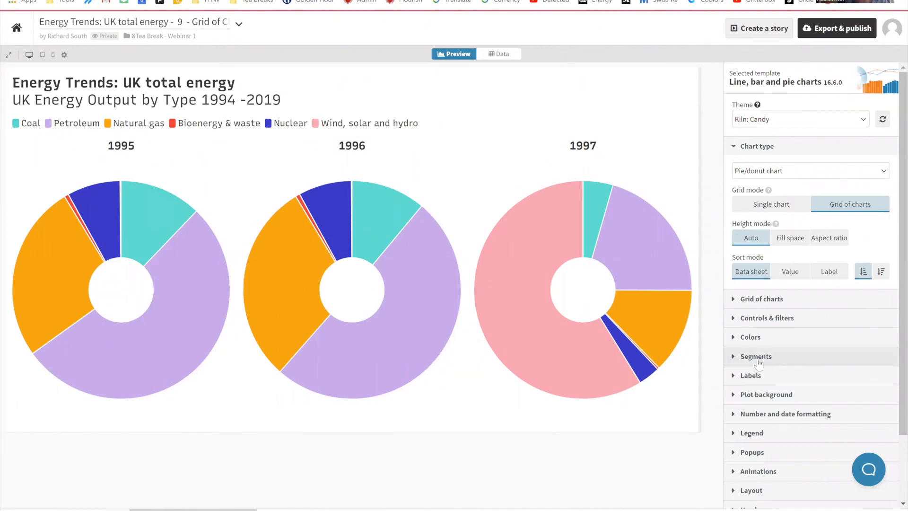
Step: Turn on scaling pies based on data in the segment settings of the donut grid
click(785, 357)
scroll(796, 423, down, 4)
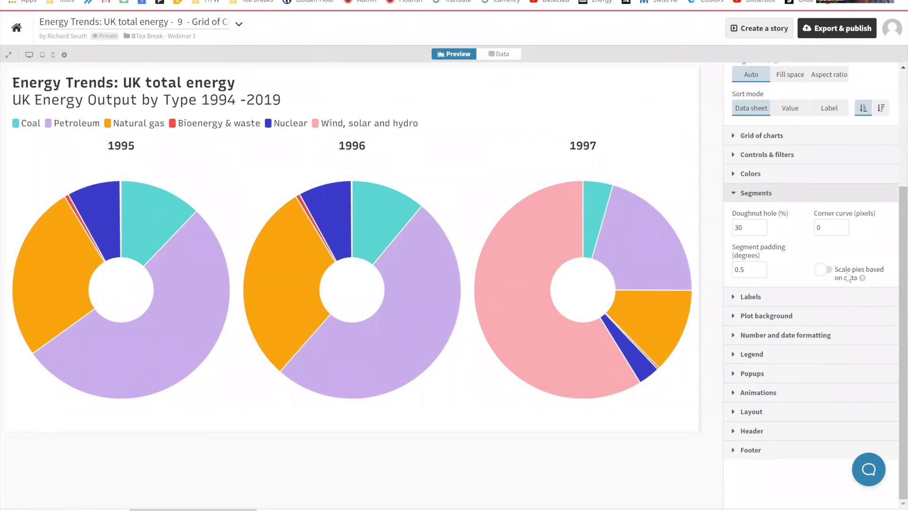
click(831, 274)
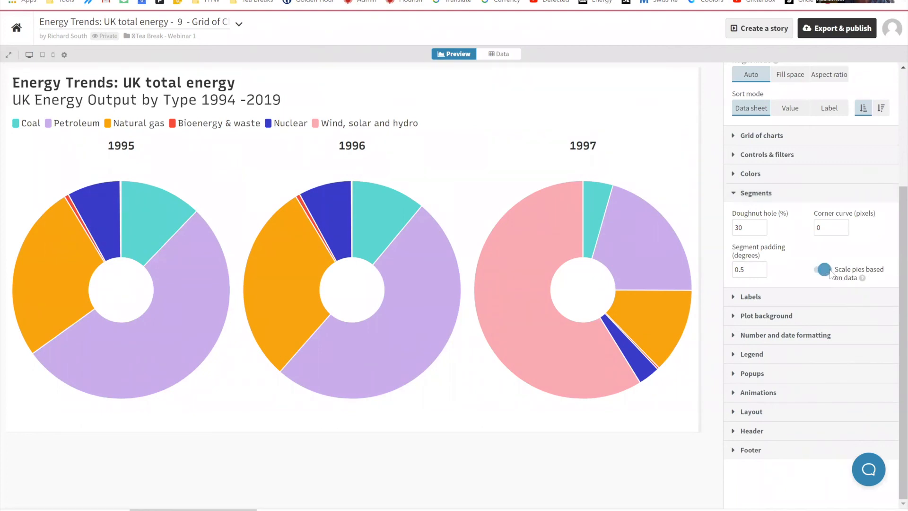
mouse_move(522, 357)
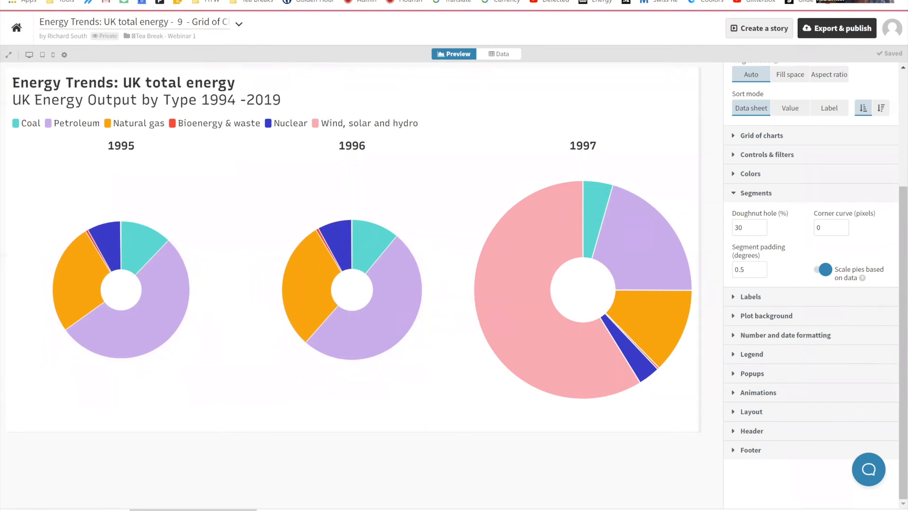
Step: Return to the Google Slides presentation, advance to the Ordering your data slide, and open its linked Flourish project in preview
key(ctrl+shift+Tab)
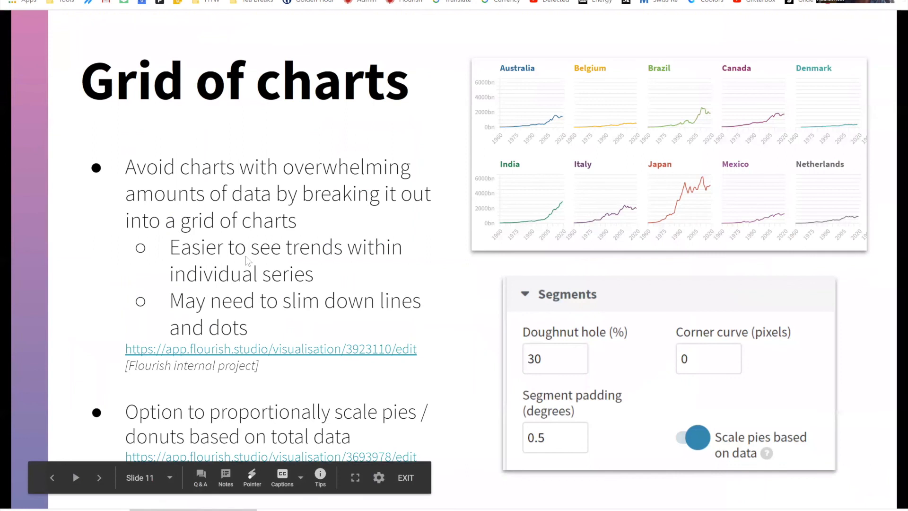
click(290, 310)
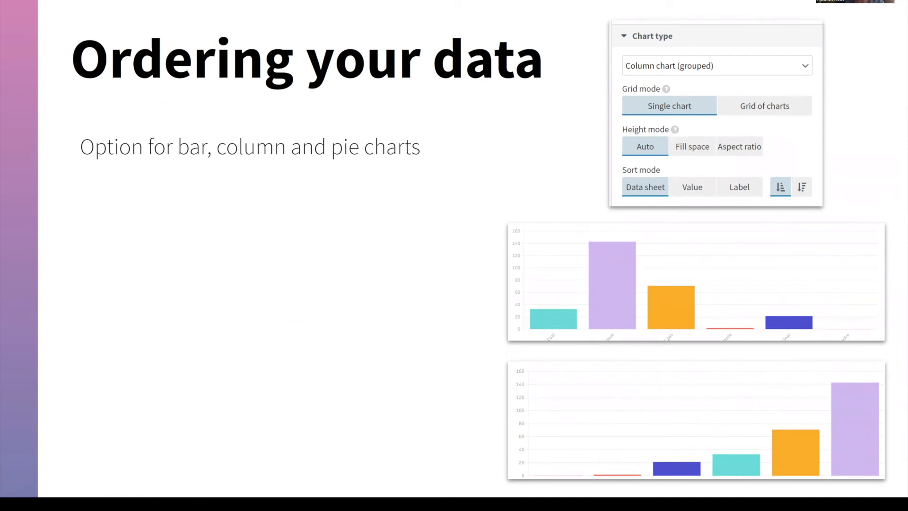
key(Right)
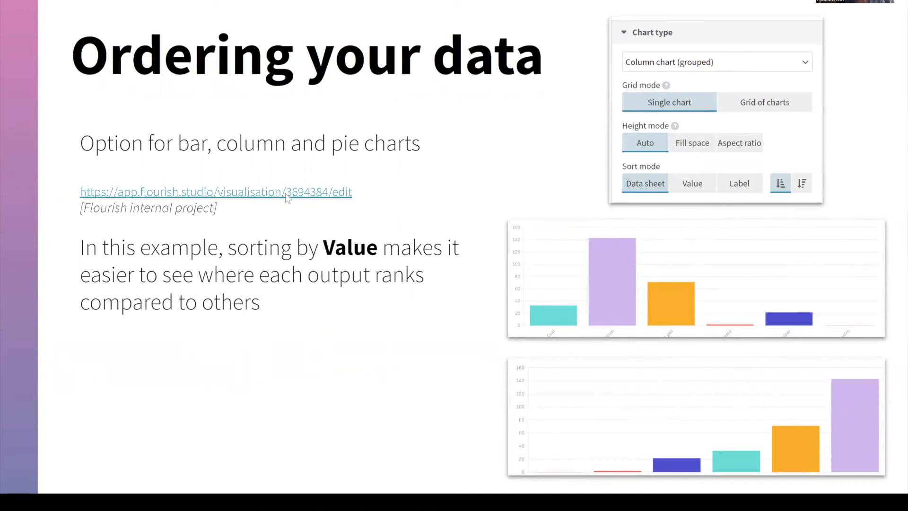
click(285, 193)
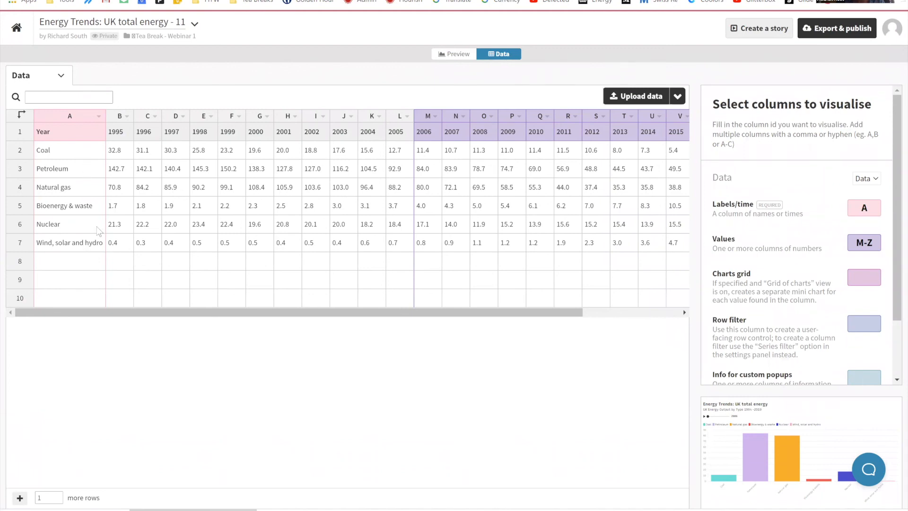
click(450, 55)
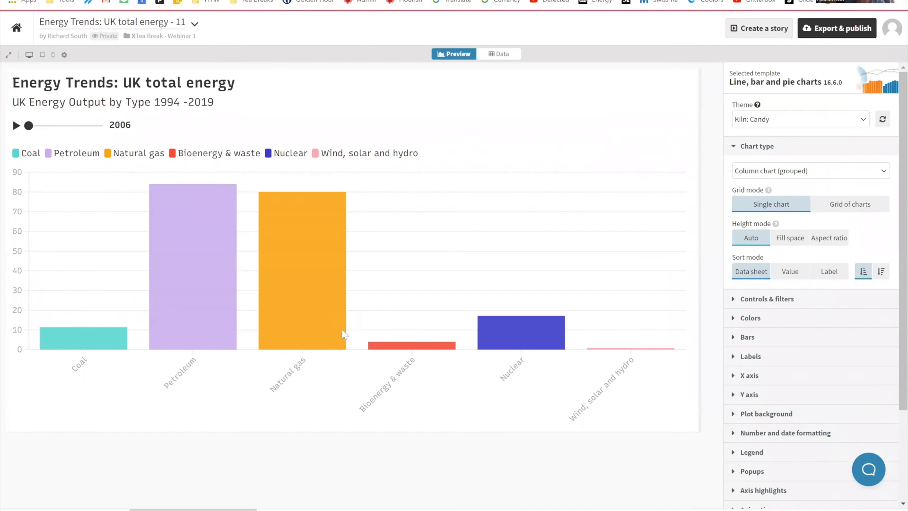
Step: Try sorting the columns by label, first ascending, then descending, and back to ascending
click(836, 272)
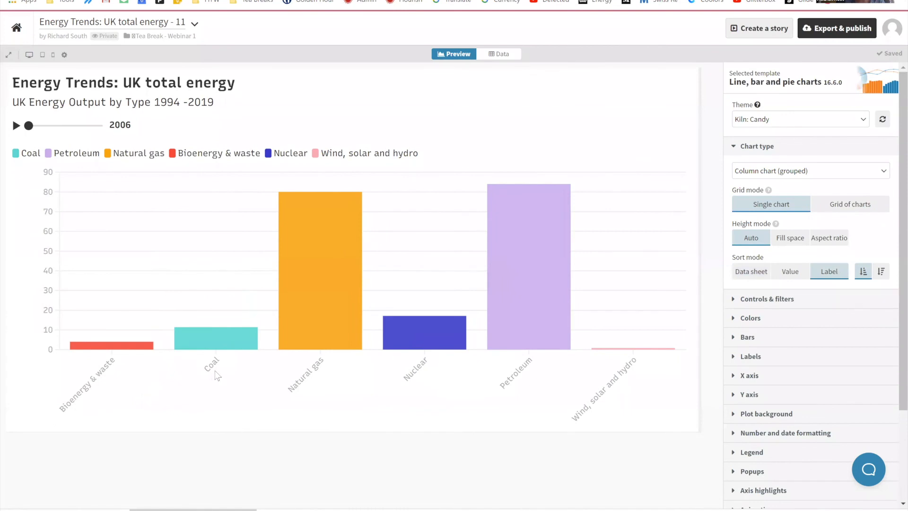
click(881, 270)
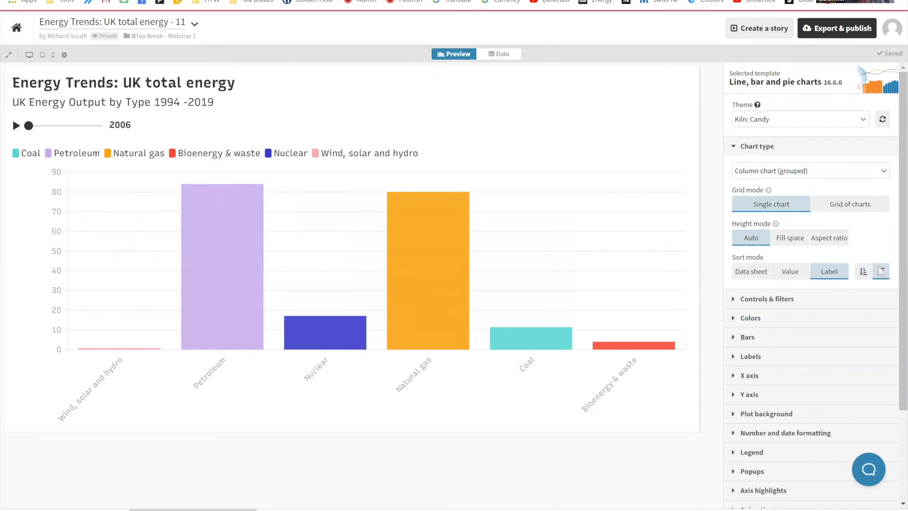
click(863, 271)
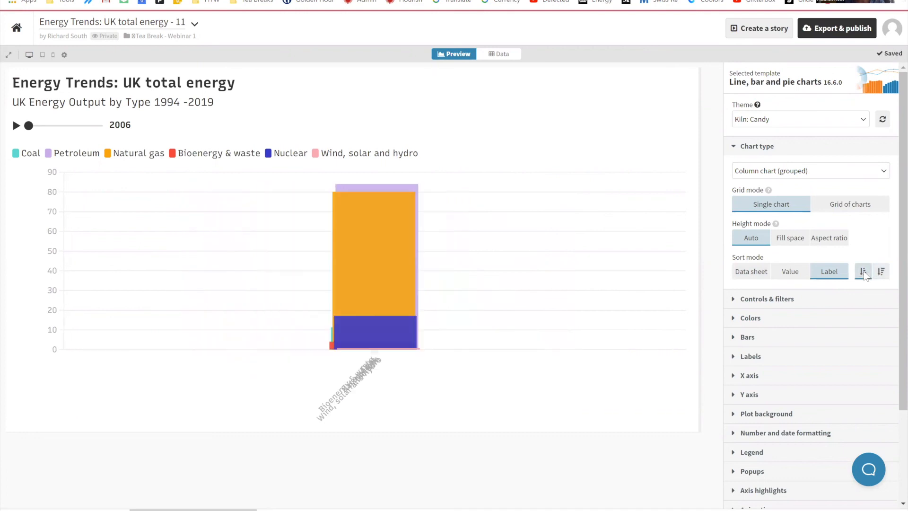
Step: Sort the columns by value and move the year slider to 2017 to test the ordering, dismissing the mail notification
click(795, 274)
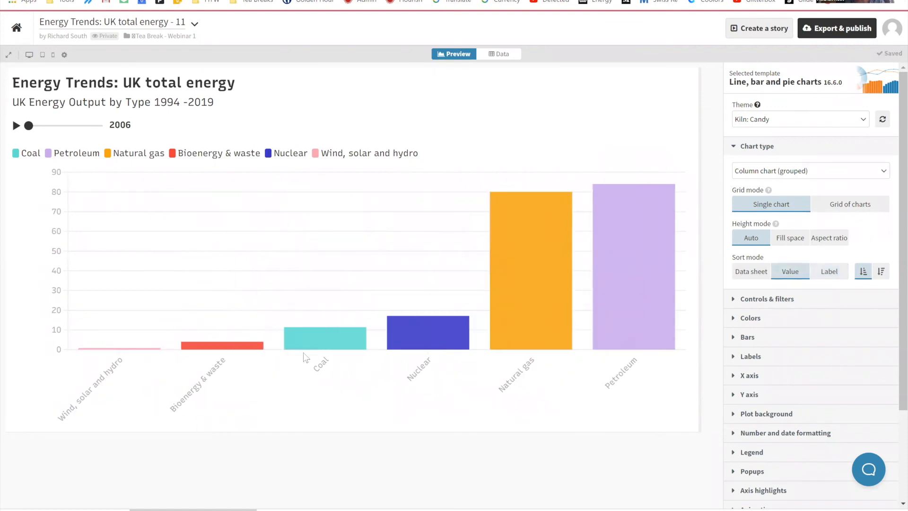
mouse_move(621, 315)
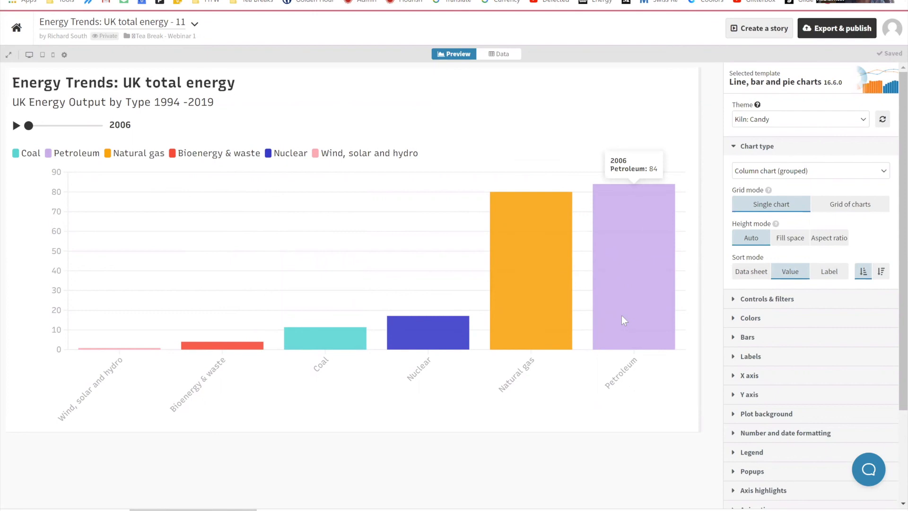
mouse_move(324, 346)
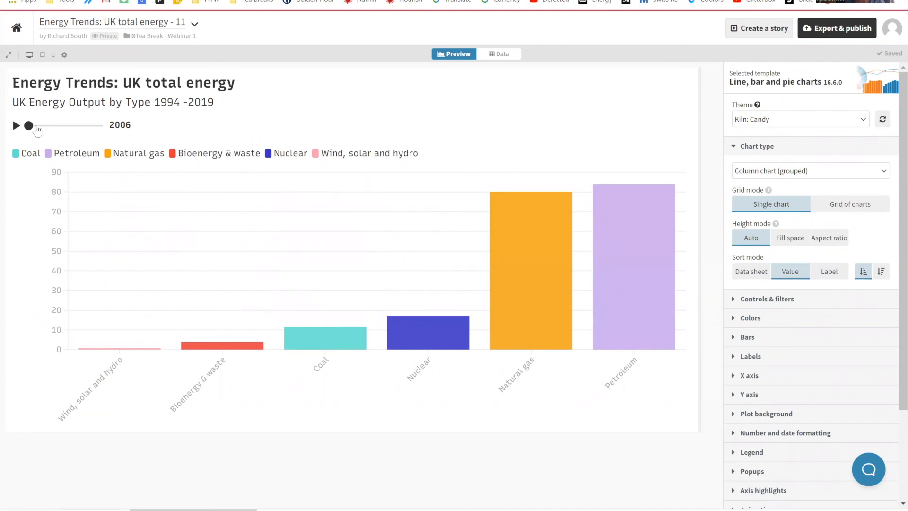
mouse_move(130, 353)
drag(29, 126, 88, 132)
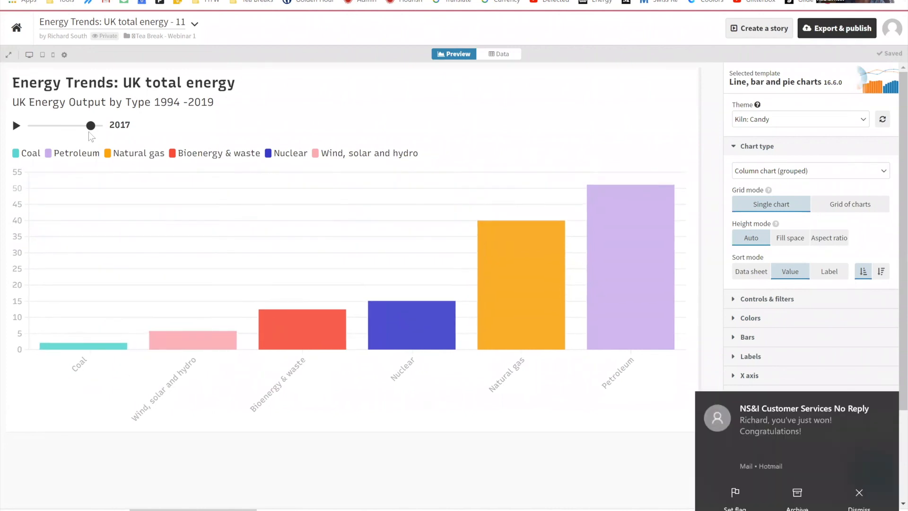
click(861, 487)
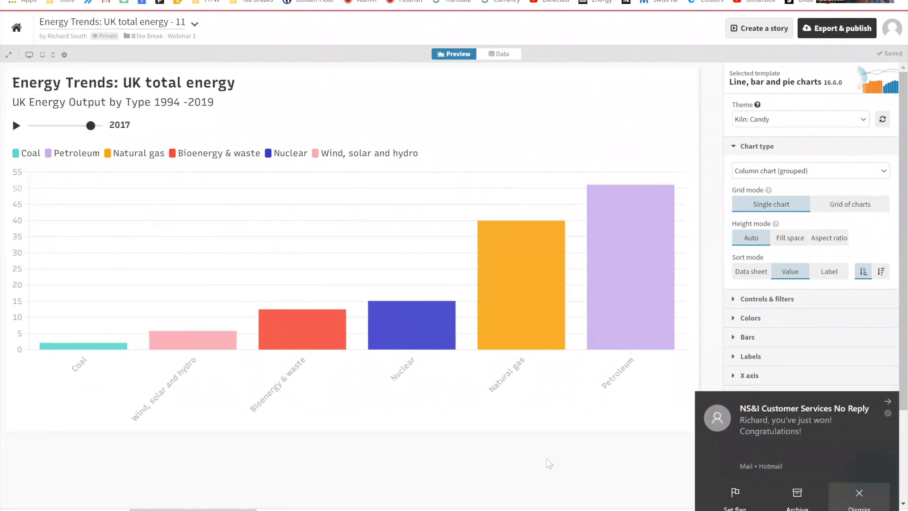
Step: Return to the Ordering your data slide, reveal its remaining points and open the second linked Flourish project (visualisation 3694467)
mouse_move(110, 364)
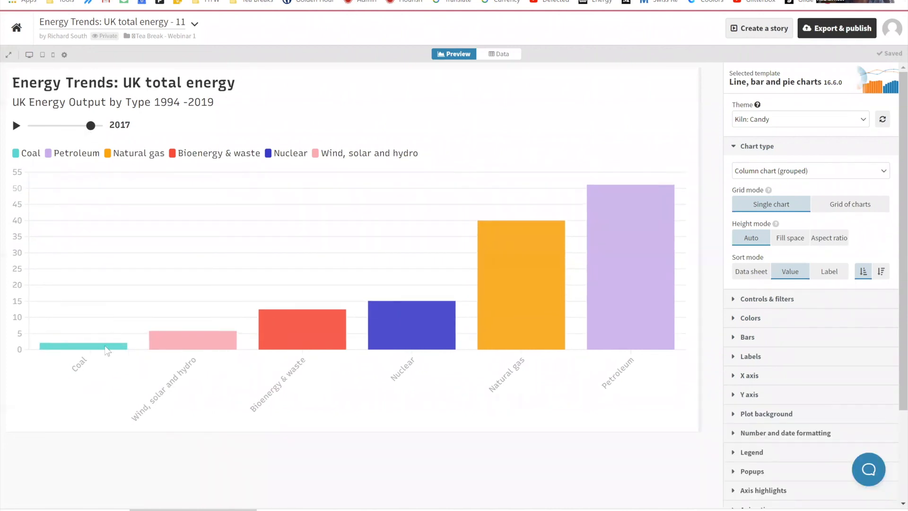
mouse_move(192, 354)
key(ctrl+Tab)
click(273, 352)
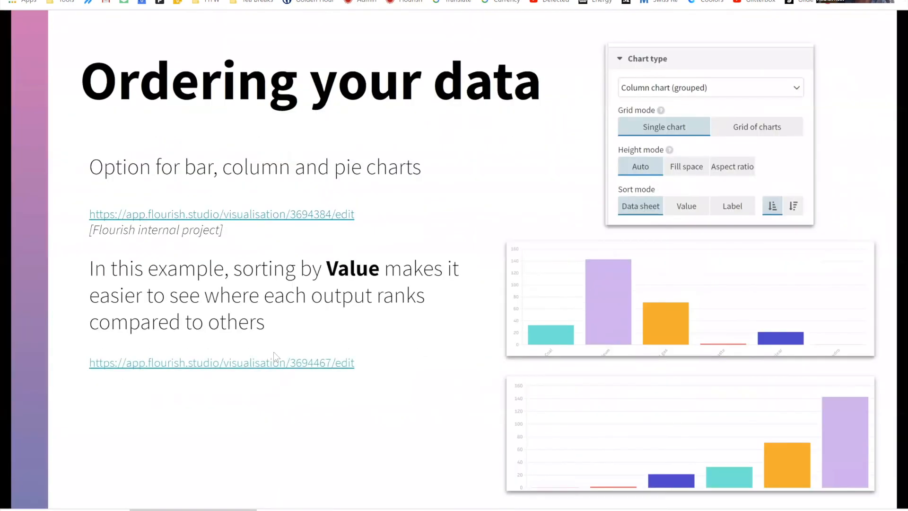
click(274, 352)
click(273, 352)
click(279, 363)
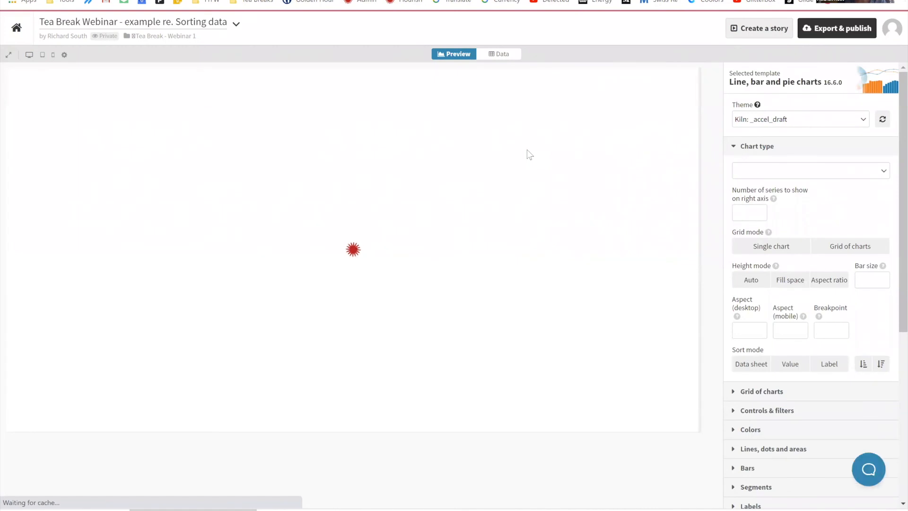
Step: Look through the stacked survey bar chart and filter it by region, first Asia and then America, to compare the bar order
scroll(336, 219, down, 2)
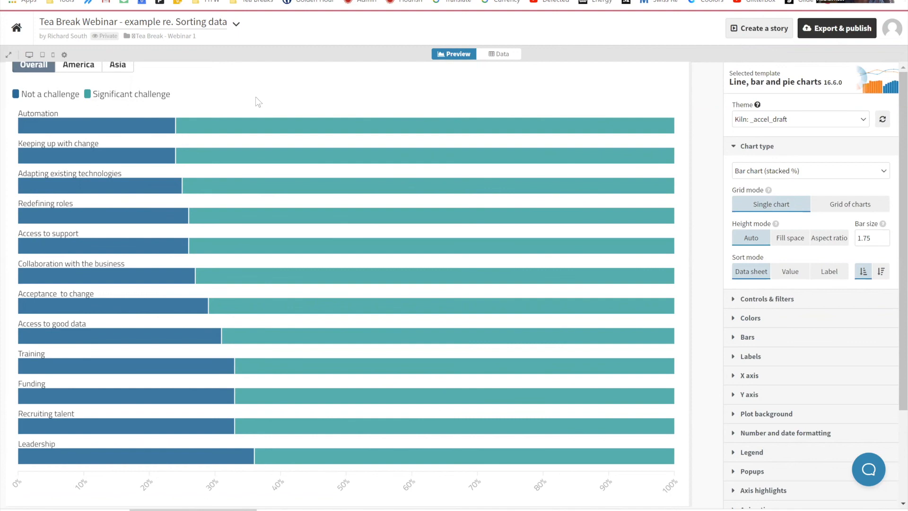
scroll(263, 102, up, 1)
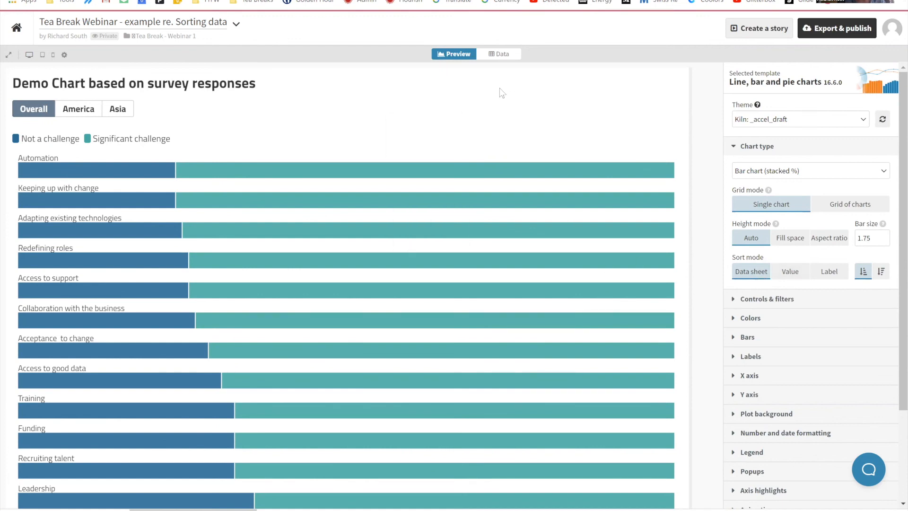
scroll(135, 381, down, 1)
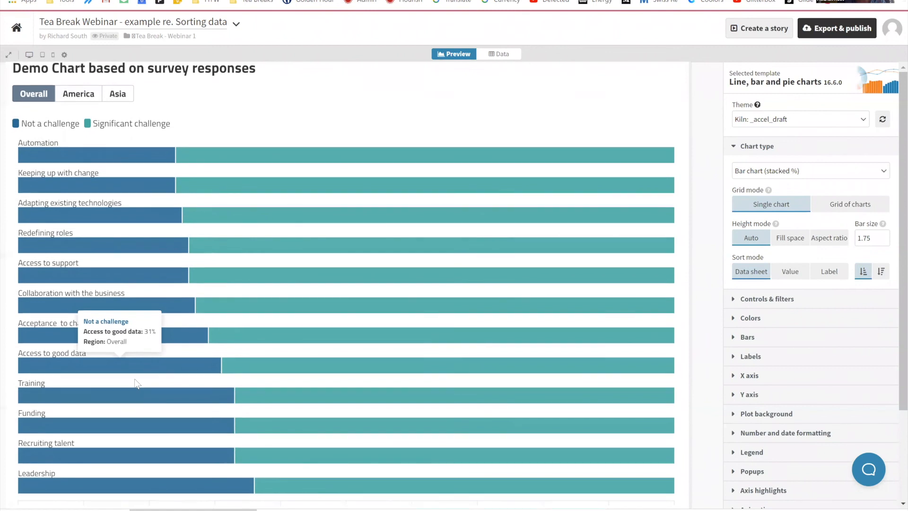
click(117, 93)
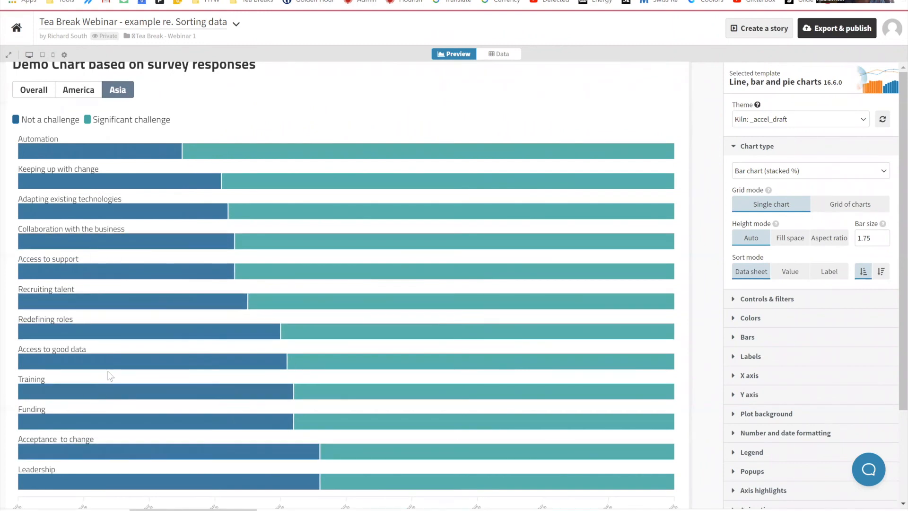
click(84, 97)
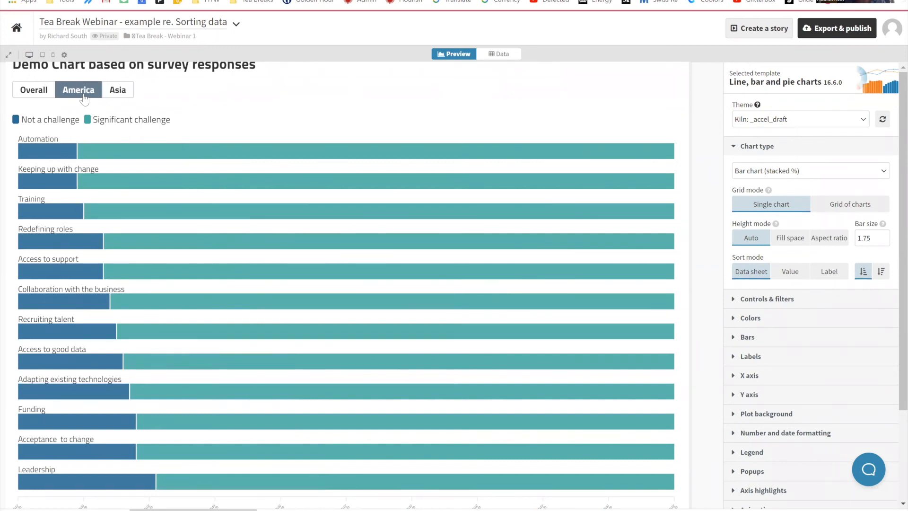
Step: Try sorting the survey bars by value and compare the Asia and America regions
click(793, 279)
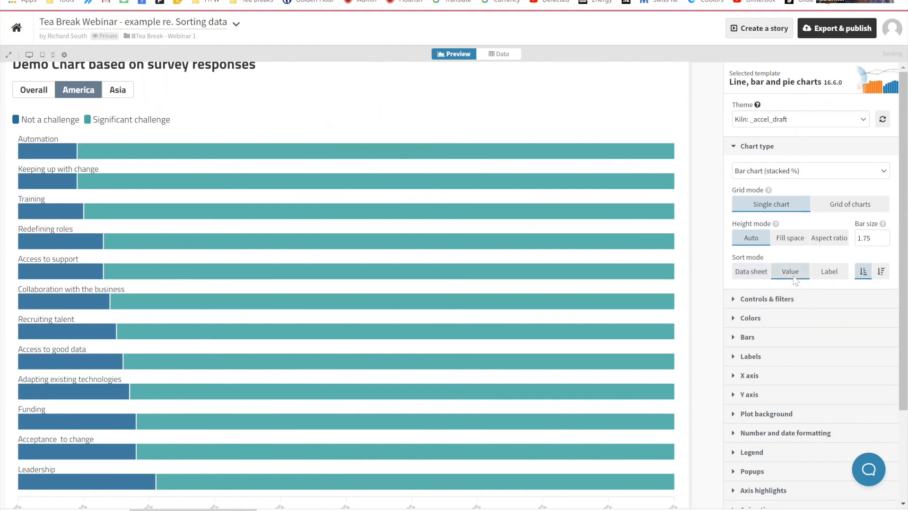
click(117, 90)
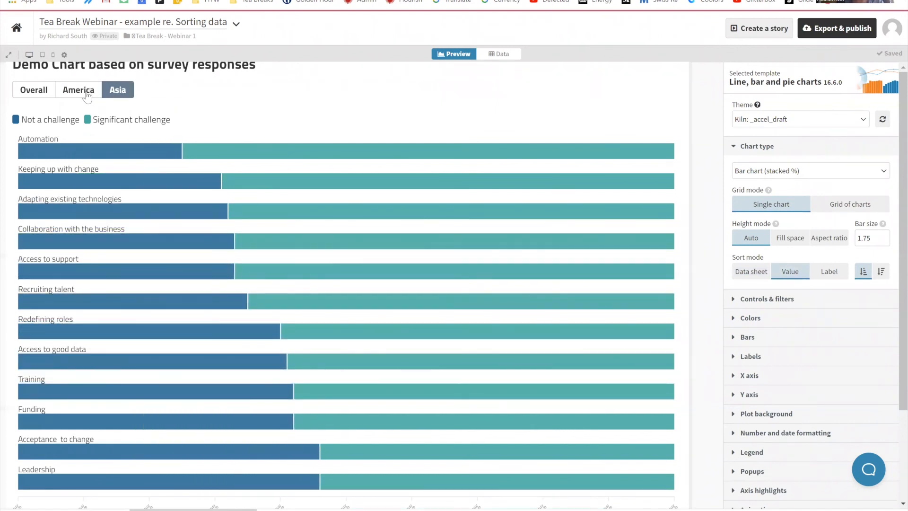
click(87, 95)
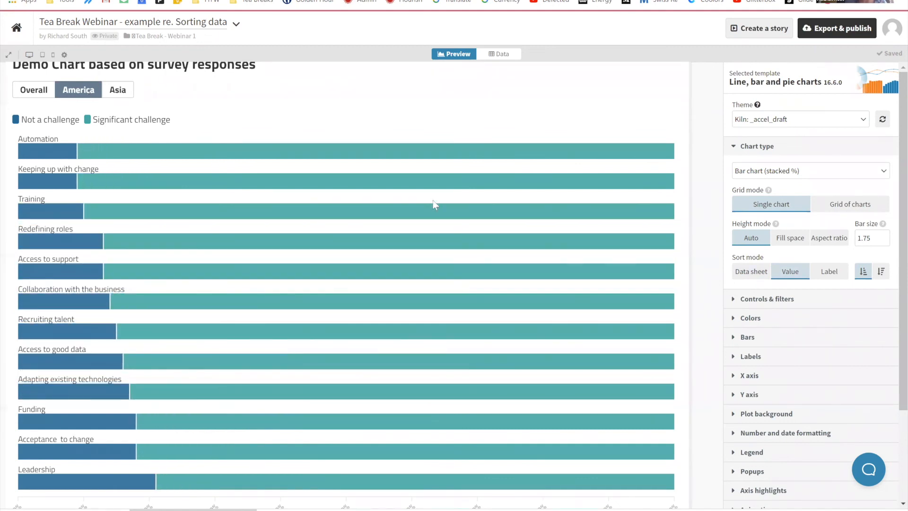
Step: Sort the survey bars by label in descending order and compare the Asia and America regions
click(836, 273)
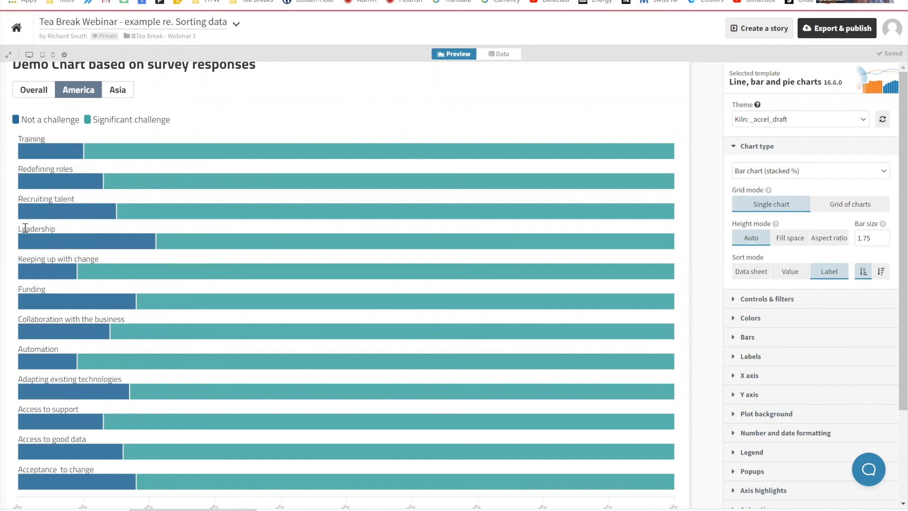
click(887, 277)
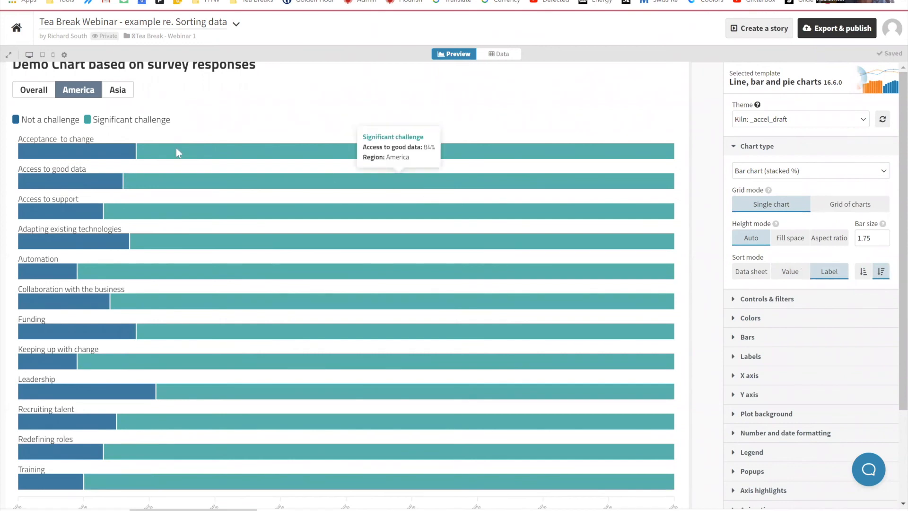
click(119, 91)
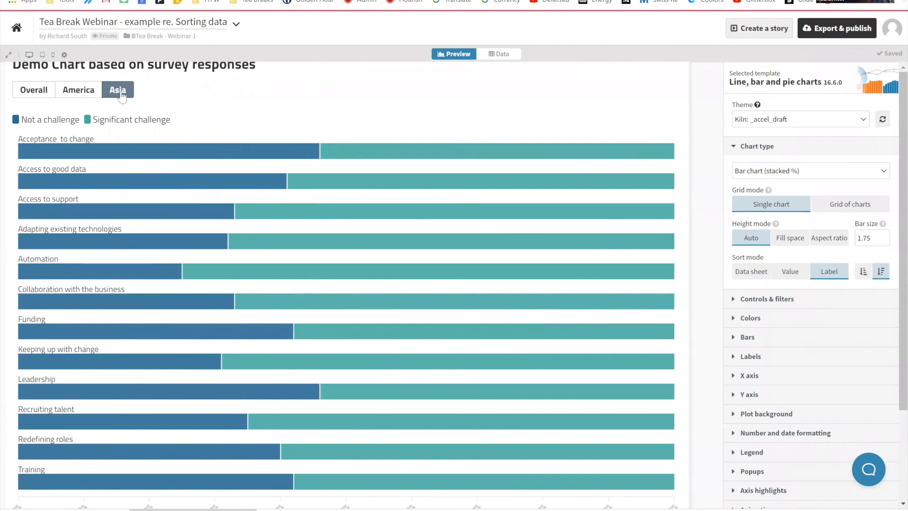
mouse_move(157, 148)
click(80, 94)
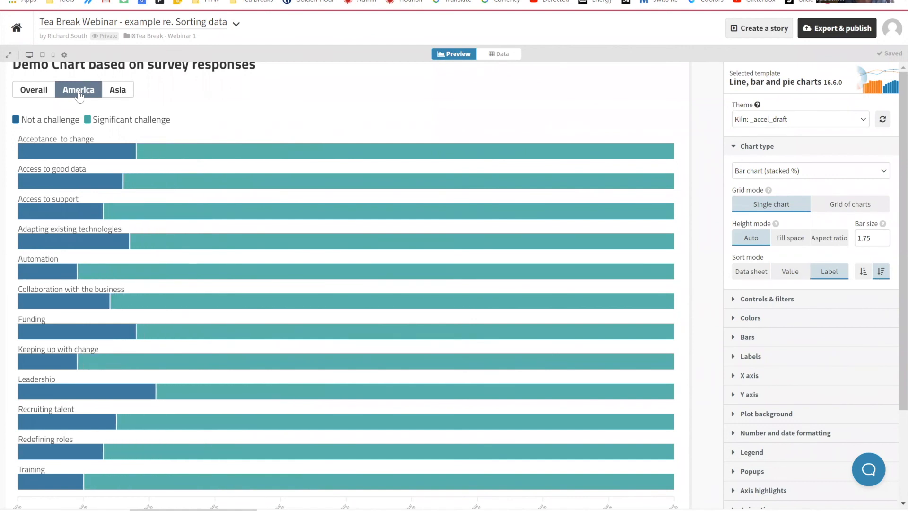
Step: Switch back to the Google Slides presentation and advance past the Ordering your data slide to the Coming up next slide
key(alt+Tab)
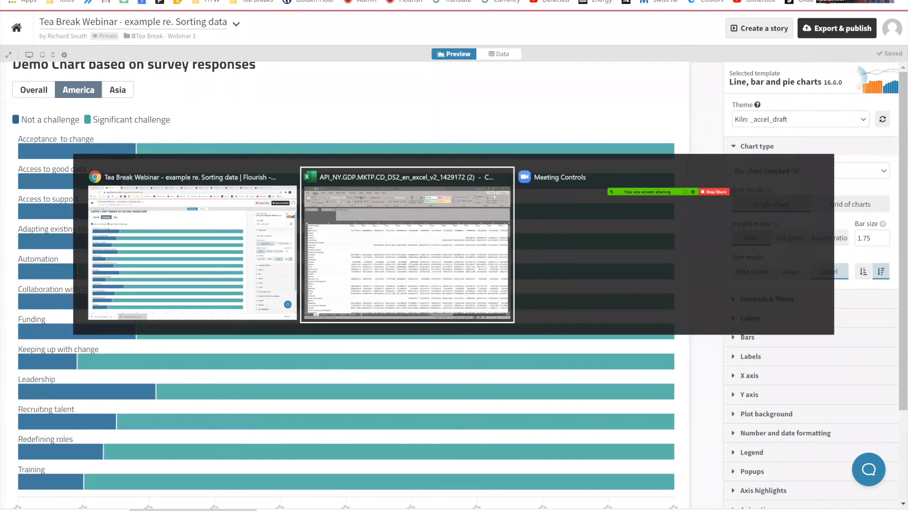
key(ctrl+shift+Tab)
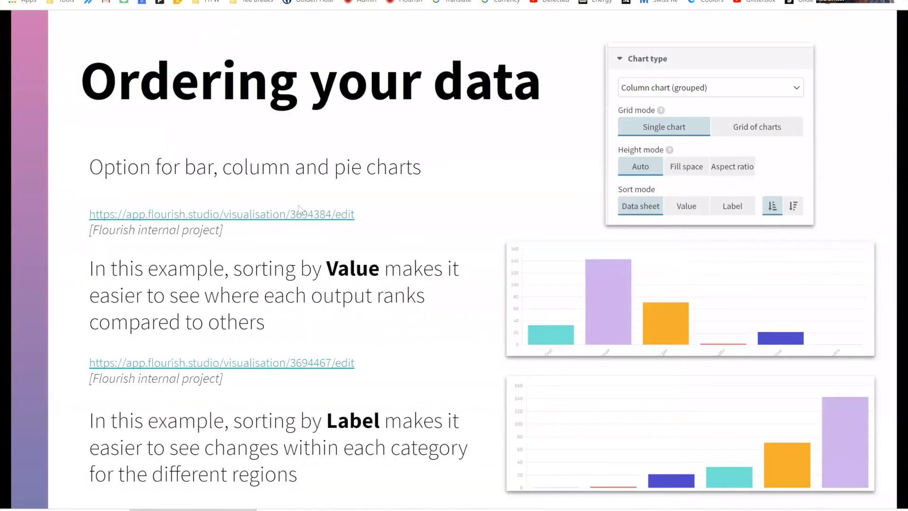
key(Right)
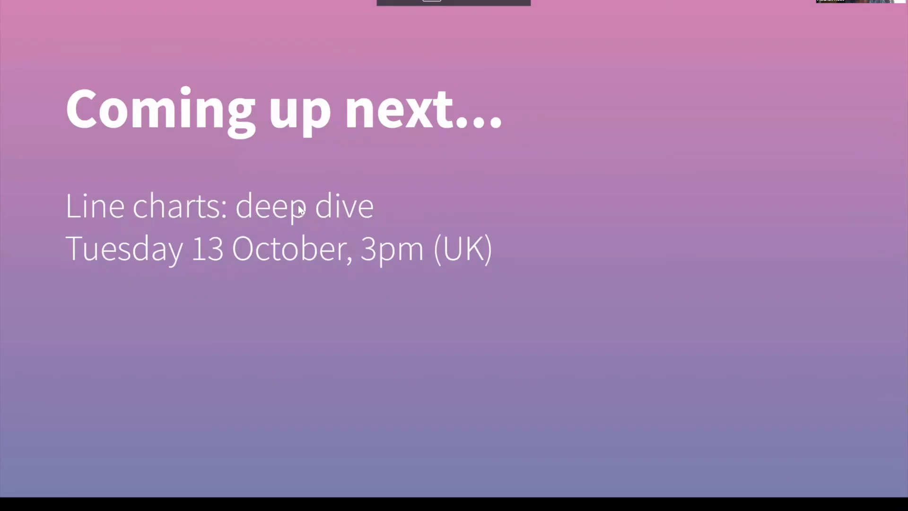